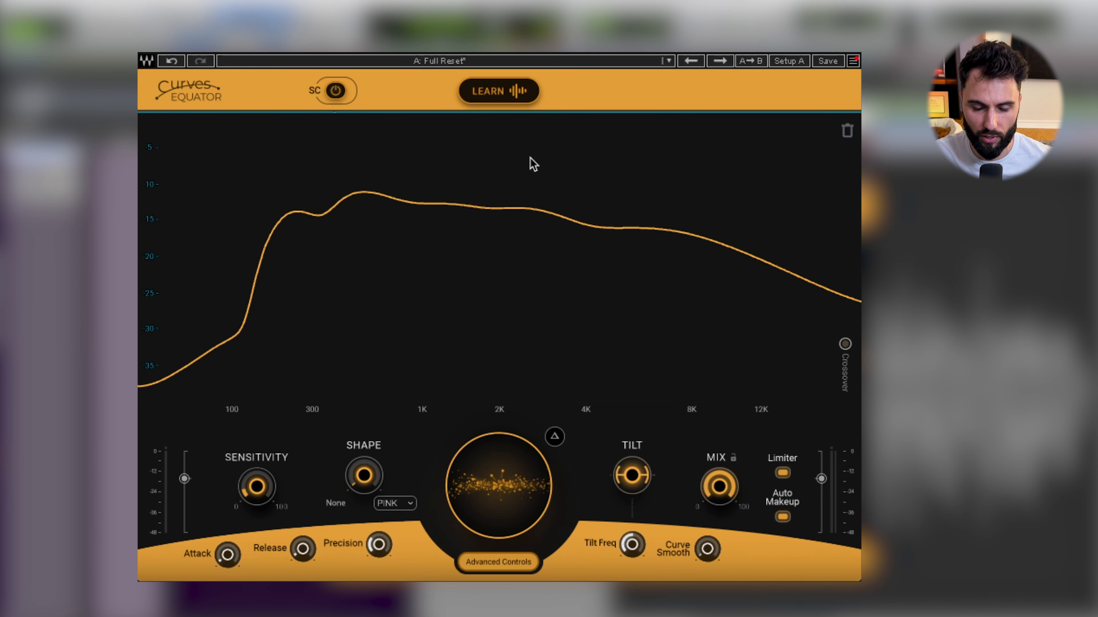
Step: Audition the track and raise the overall threshold curve until its peak sits at about 7 on the dB scale
key("space")
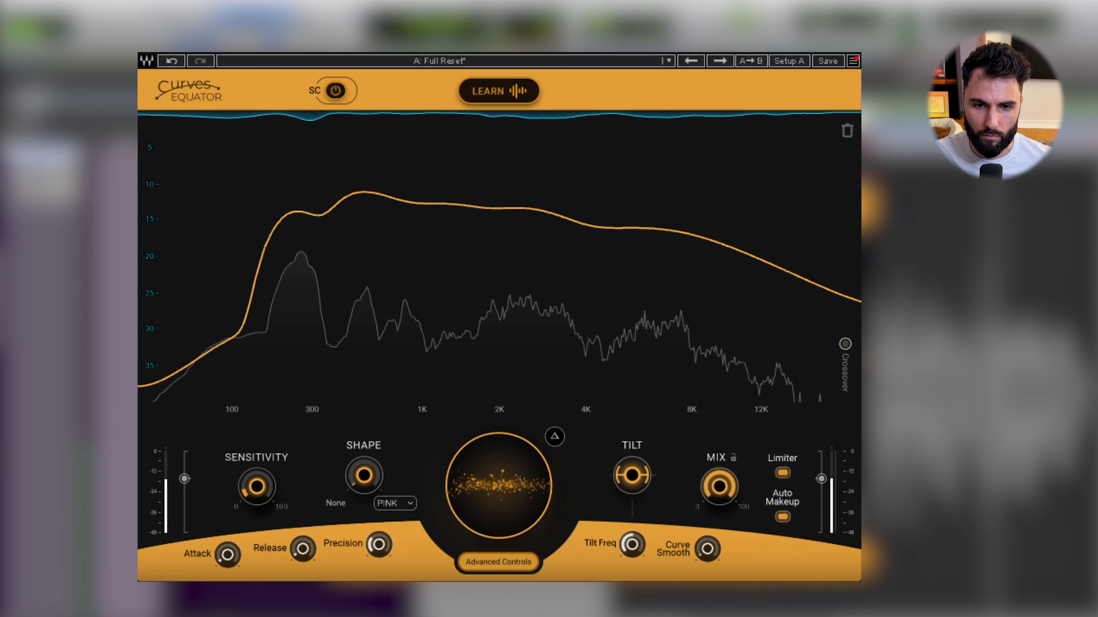
key("space")
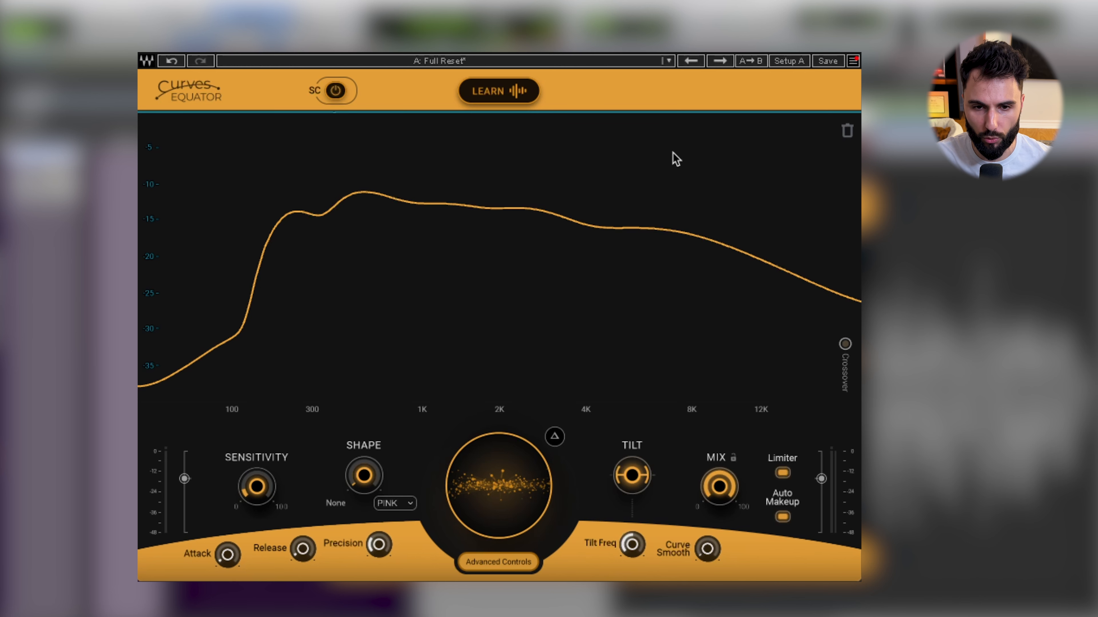
left_click_drag(498, 485, 498, 532)
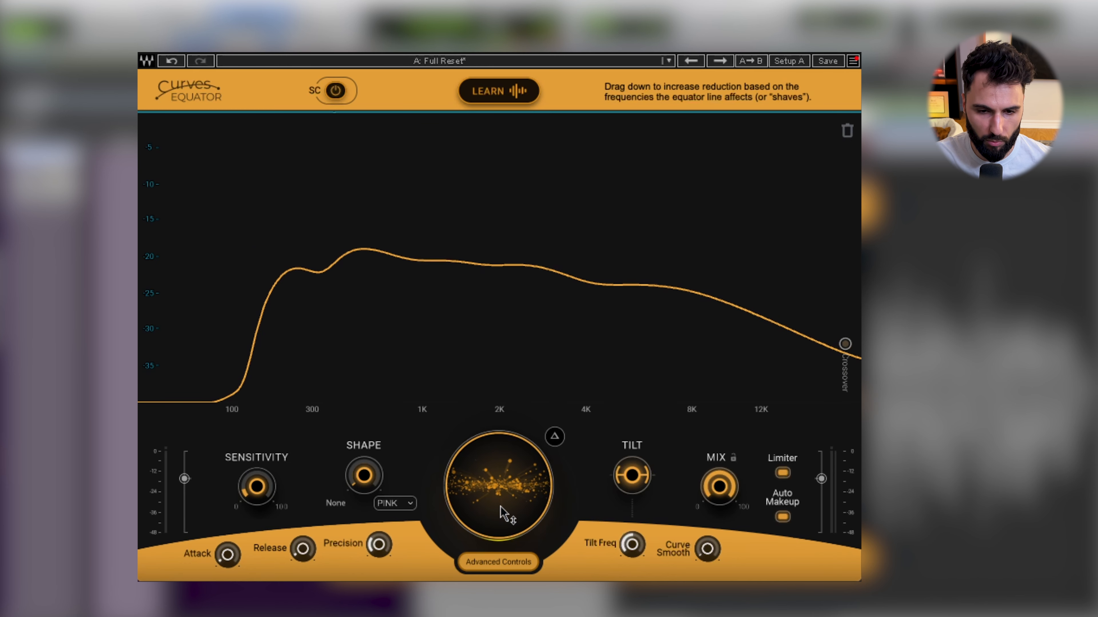
left_click_drag(502, 508, 507, 485)
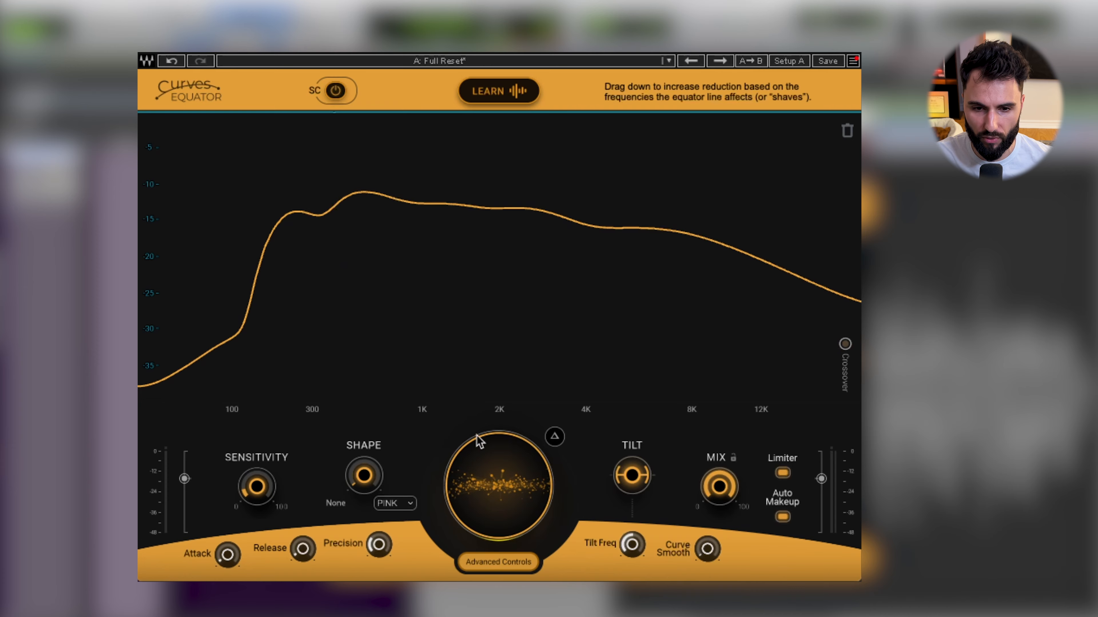
mouse_move(506, 510)
left_mouse_down()
mouse_move(506, 472)
mouse_move(506, 537)
mouse_move(506, 496)
left_mouse_up()
key("space")
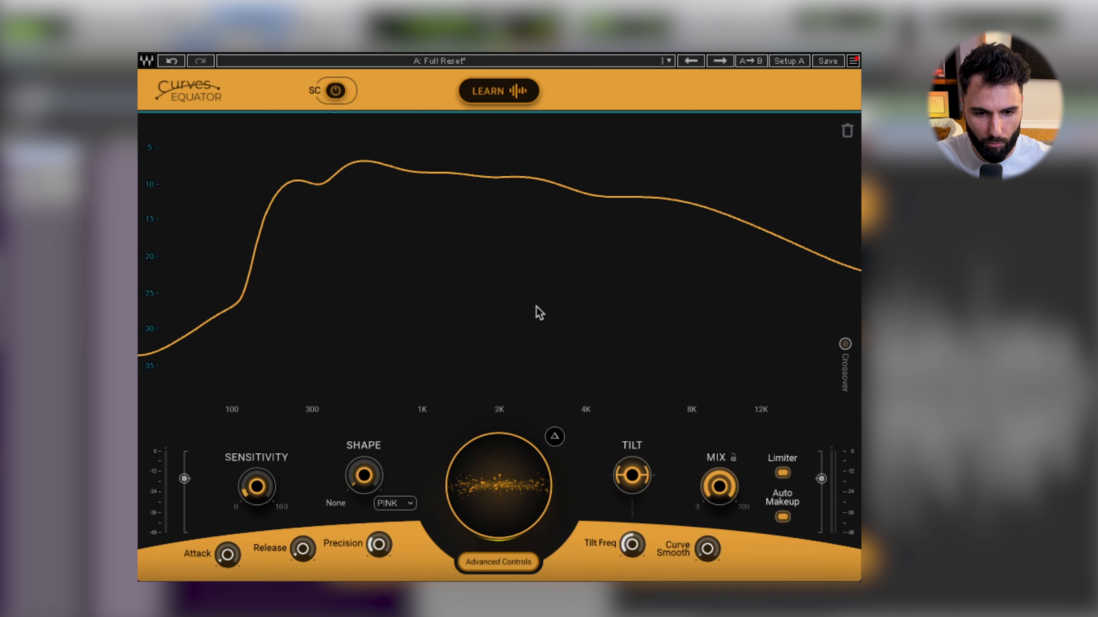
Step: Enable the crossover bands, start playback, and move the first crossover to just below 200 Hz and the second to 1K
left_click(845, 344)
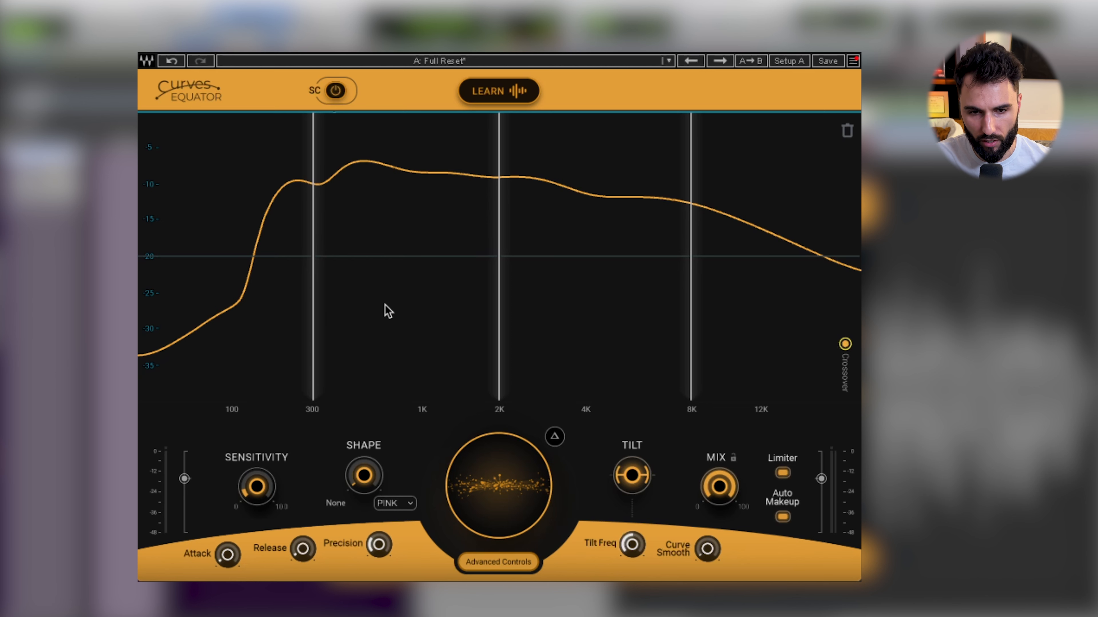
mouse_move(409, 256)
left_mouse_down()
mouse_move(407, 359)
mouse_move(407, 115)
mouse_move(407, 262)
left_mouse_up()
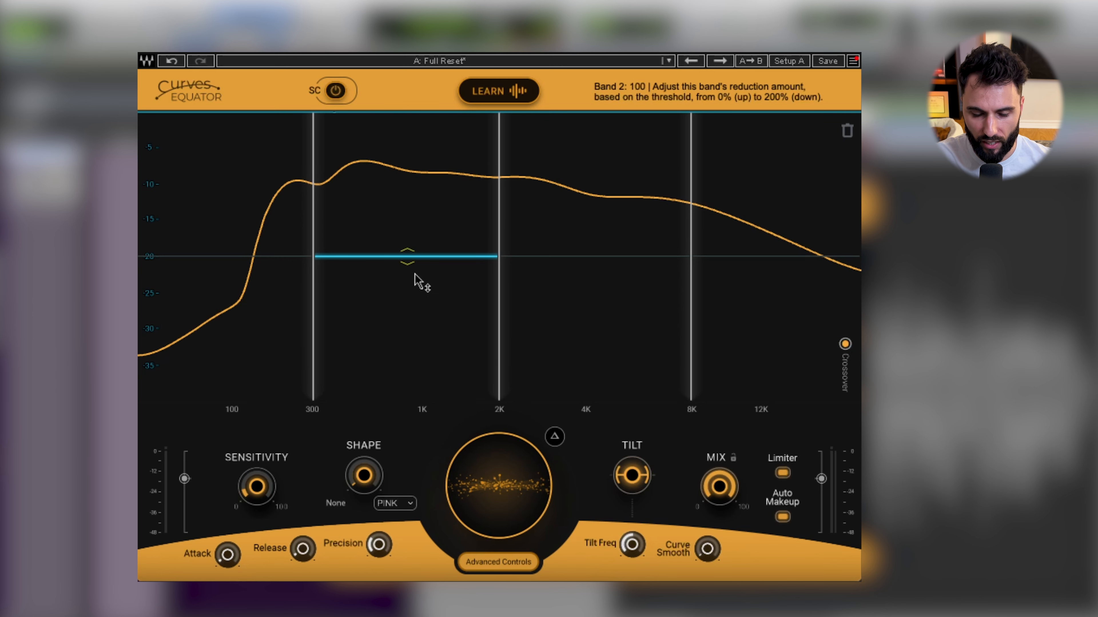
key("space")
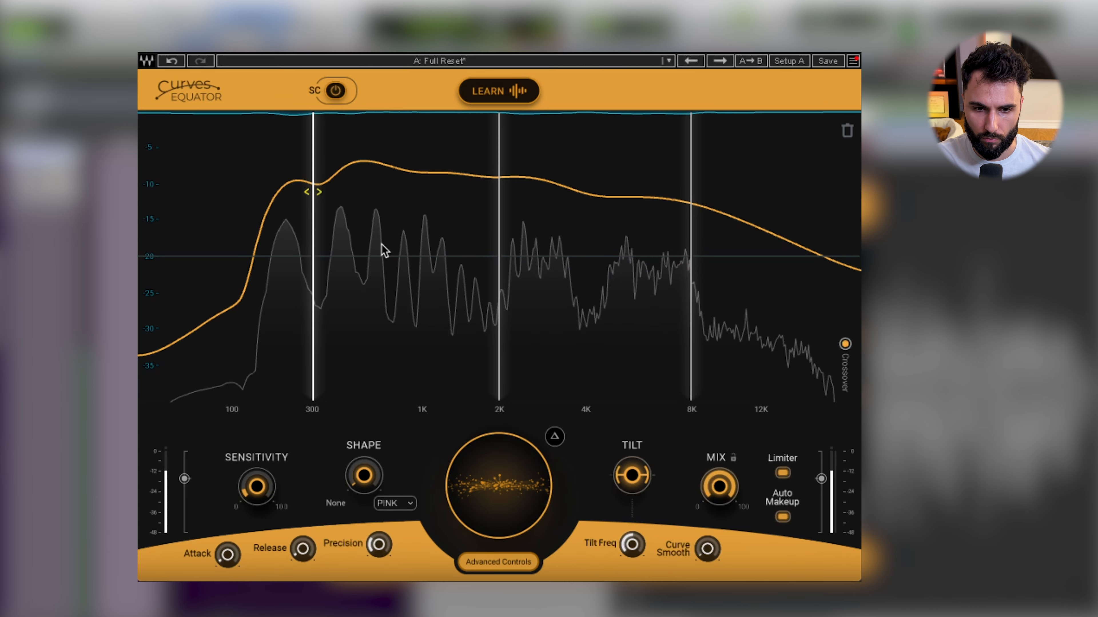
left_click_drag(316, 288, 270, 289)
left_click_drag(508, 301, 431, 301)
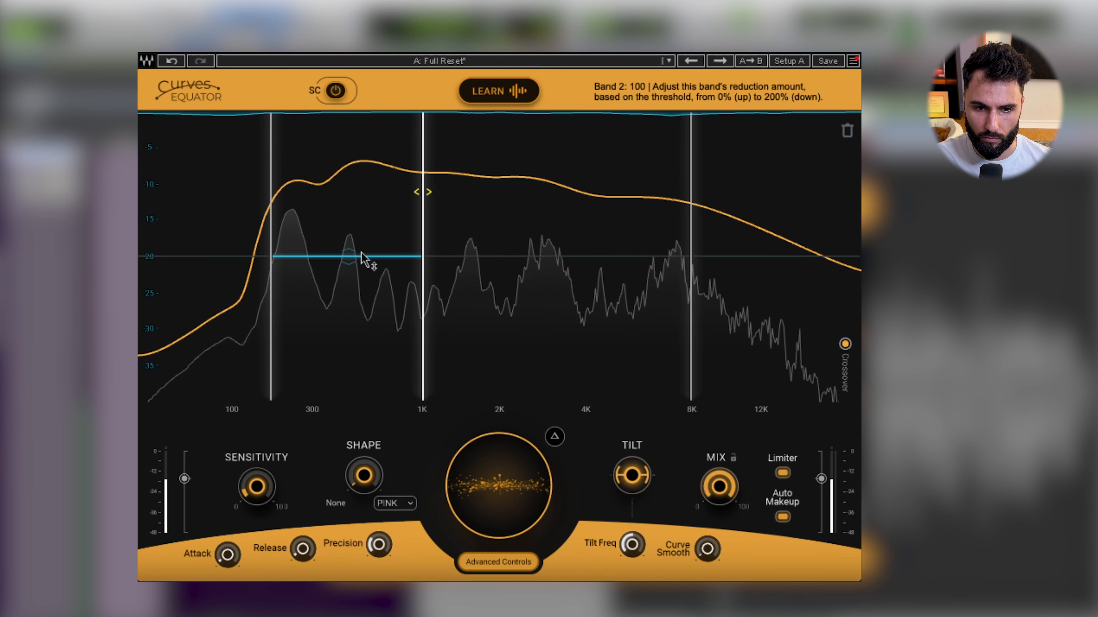
Step: Increase the reduction amounts of bands 2 and 1, lowering band 2 to about 29 and band 1 to about 26 on the scale
left_click_drag(364, 256, 364, 319)
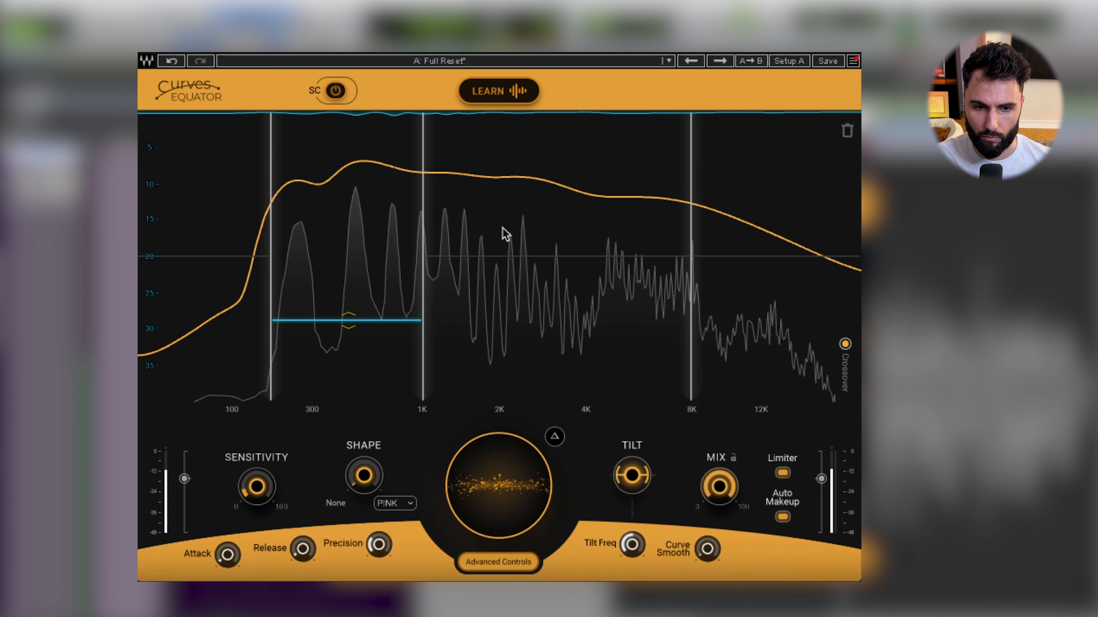
mouse_move(229, 264)
left_click_drag(229, 264, 229, 306)
Step: Set the band 3 reduction to 126 and the band 4 reduction to about 120
mouse_move(510, 262)
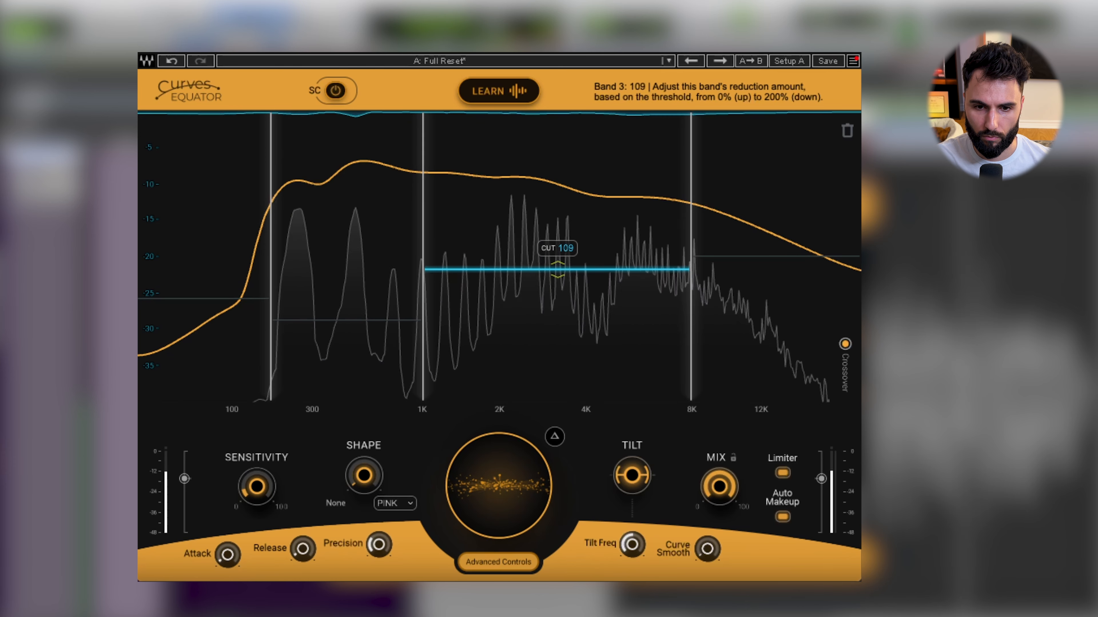
left_click_drag(558, 269, 557, 346)
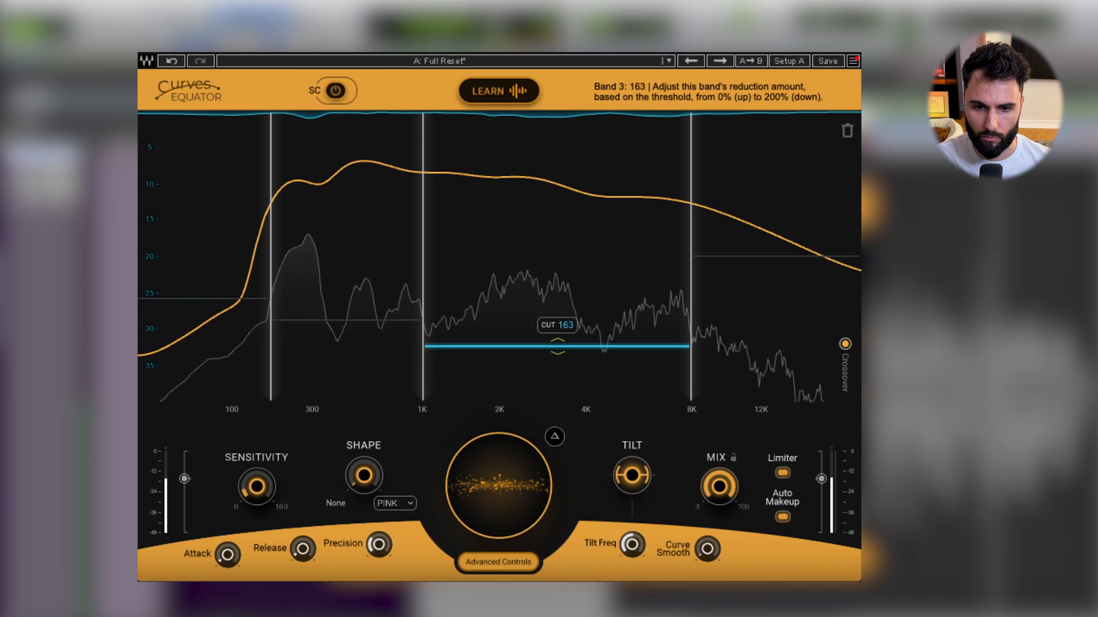
left_click_drag(557, 298, 557, 294)
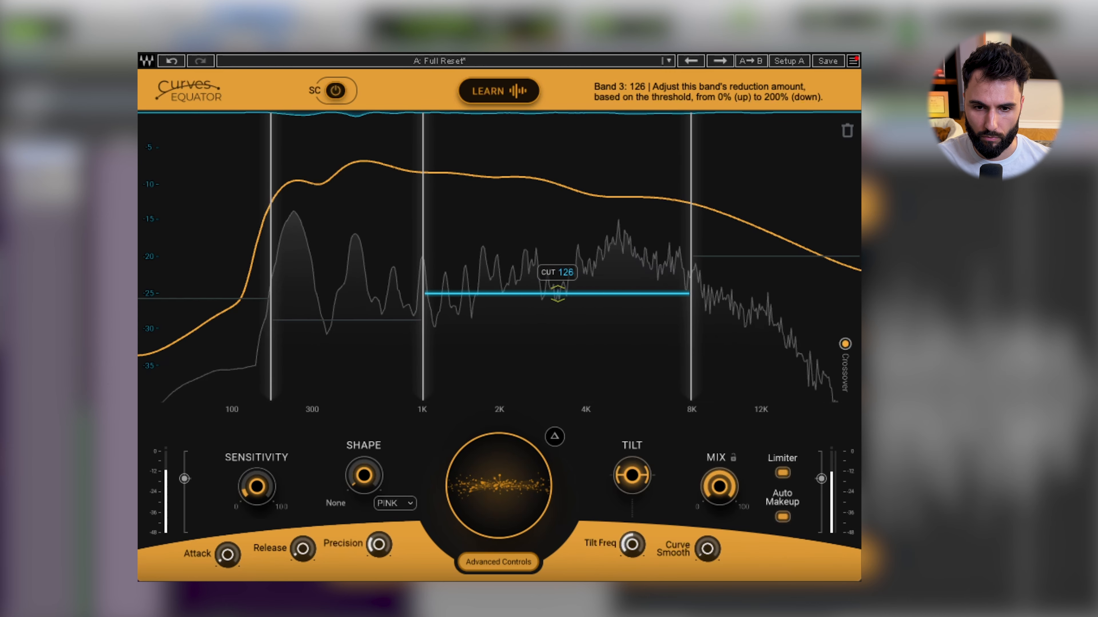
left_click_drag(735, 258, 735, 284)
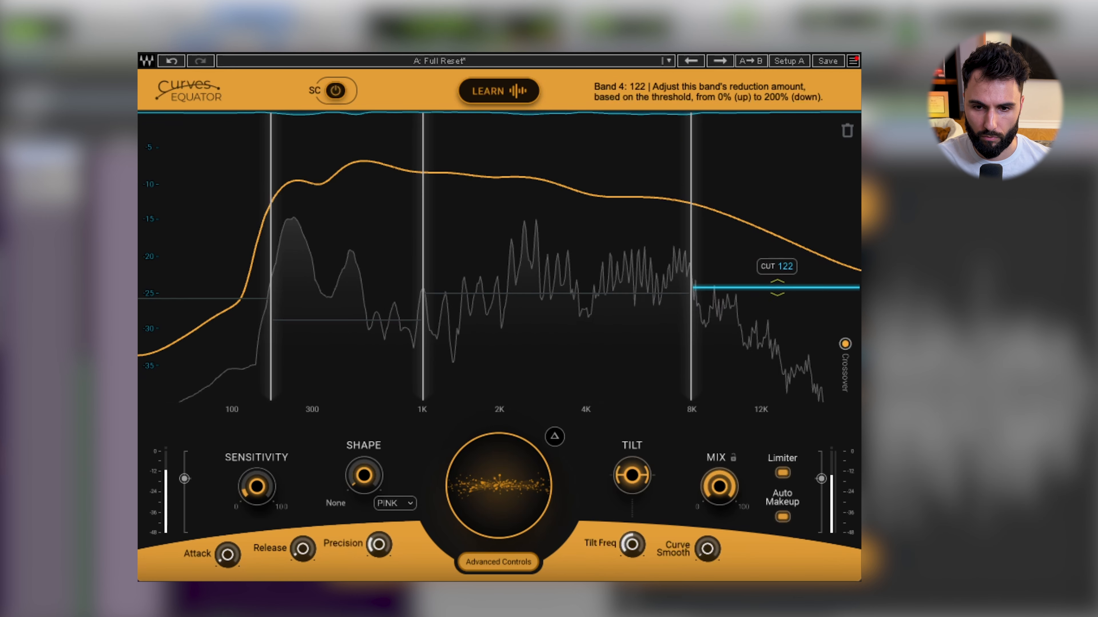
left_click_drag(777, 316, 776, 397)
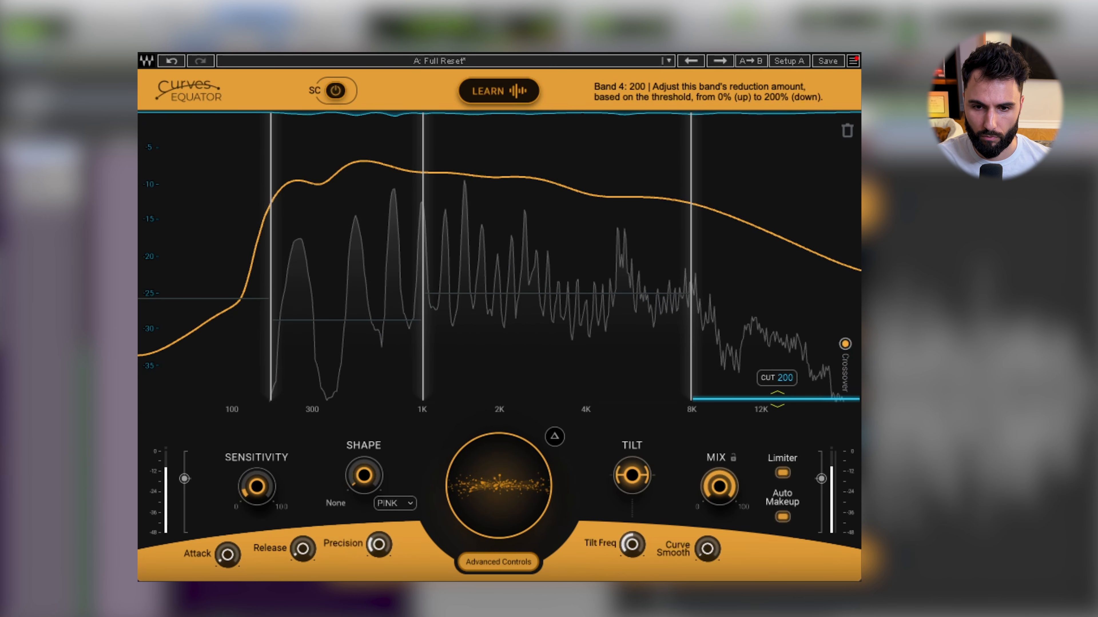
left_click_drag(777, 292, 777, 285)
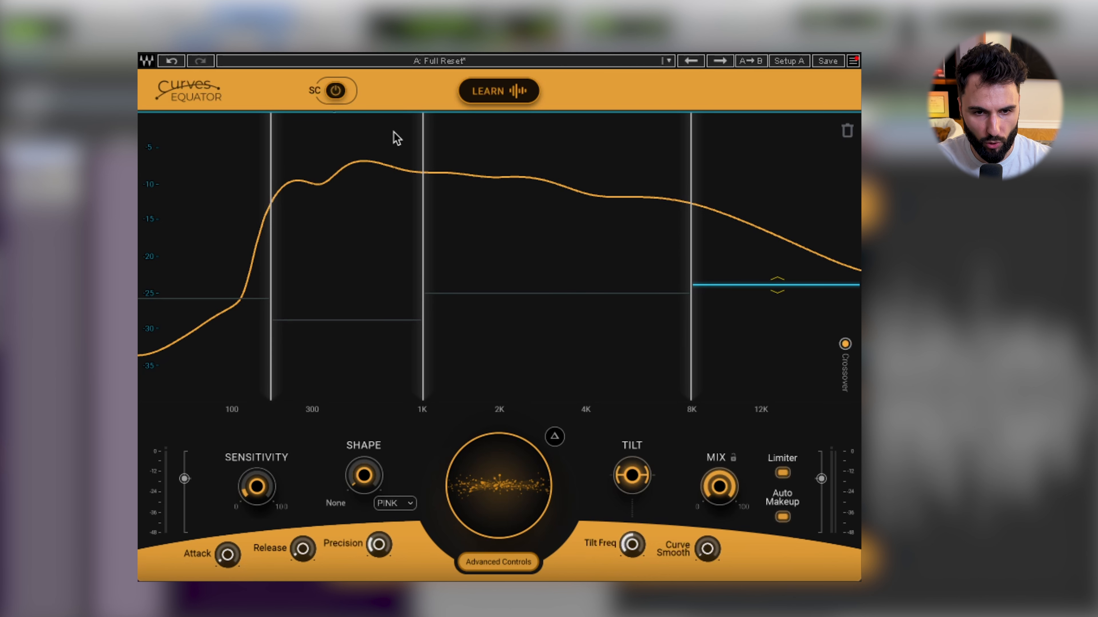
Step: Turn off the crossover display and try adding a curve node at about 451 Hz
left_click(845, 345)
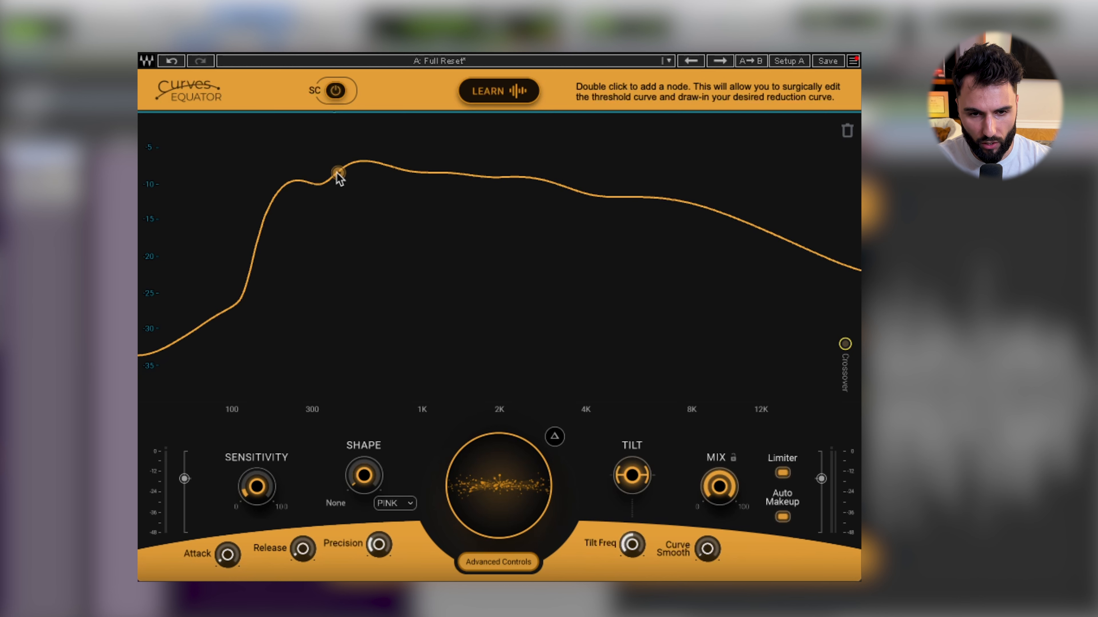
double_click(347, 164)
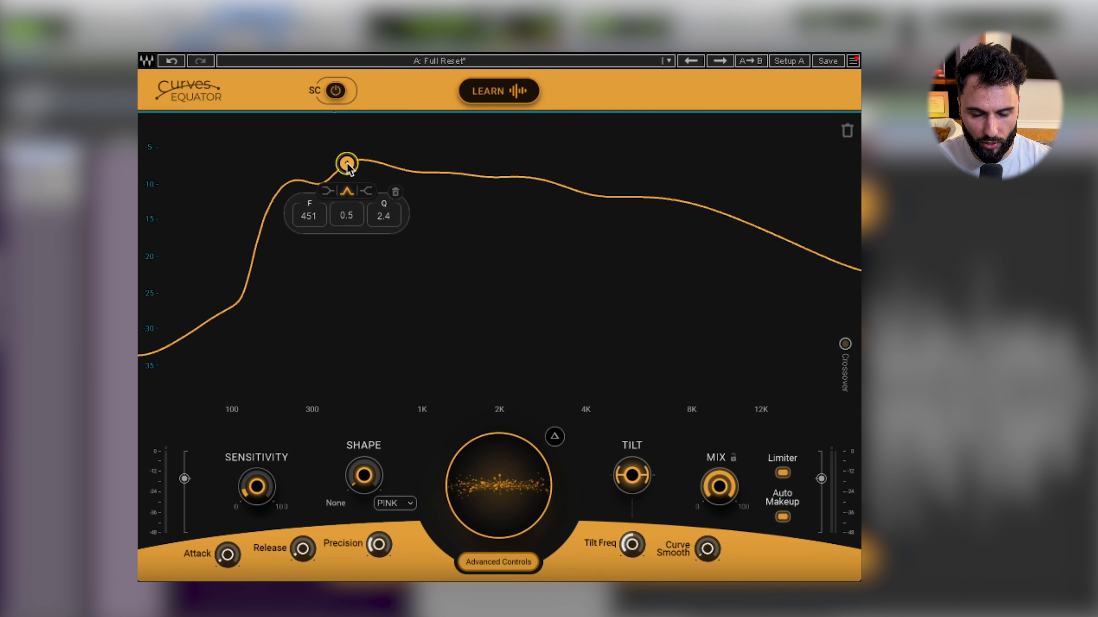
mouse_move(347, 164)
left_mouse_down()
mouse_move(341, 304)
mouse_move(380, 289)
mouse_move(315, 292)
mouse_move(375, 293)
mouse_move(338, 287)
mouse_move(367, 292)
mouse_move(357, 164)
left_mouse_up()
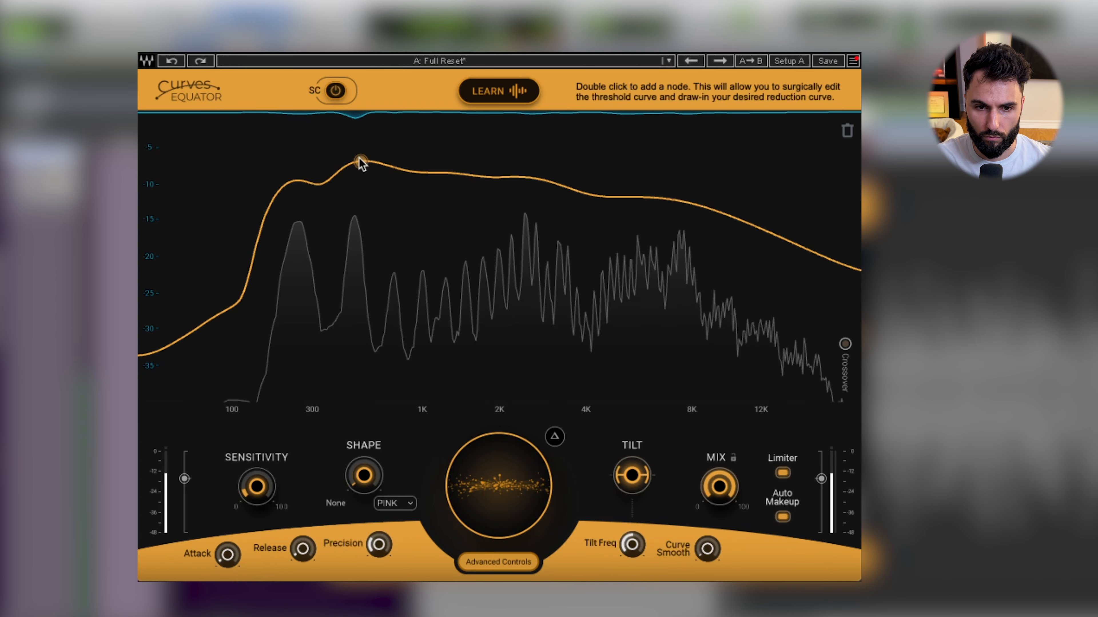
Step: Add a bell node to the threshold curve and place it at 2809 Hz with a gain of -31.6
double_click(358, 159)
left_click_drag(358, 159, 635, 289)
left_click_drag(633, 290, 621, 291)
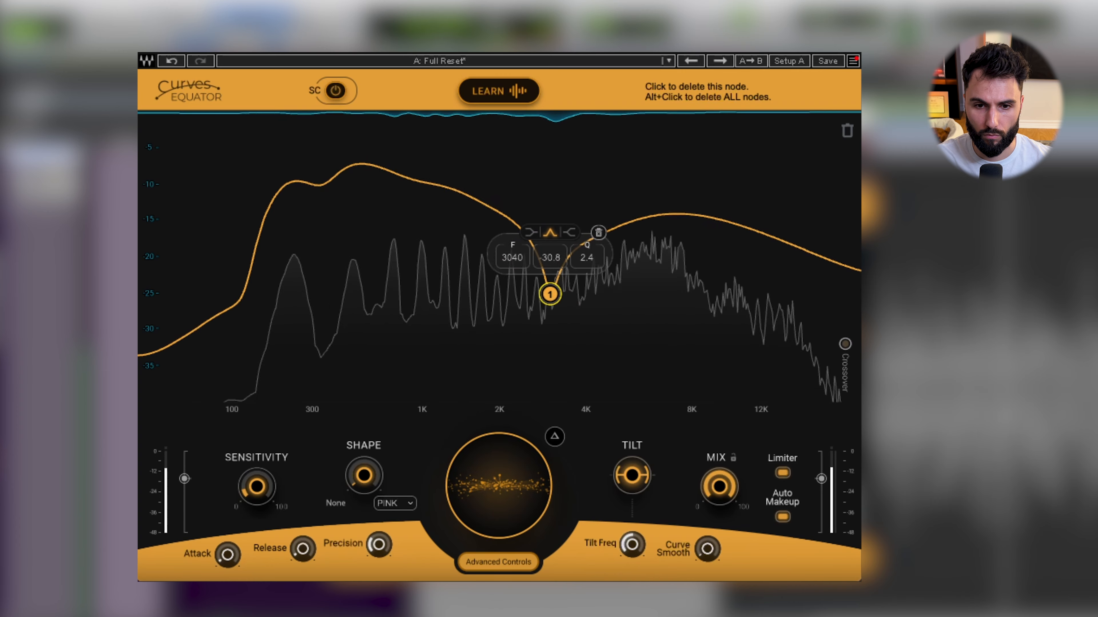
left_click_drag(544, 295, 538, 295)
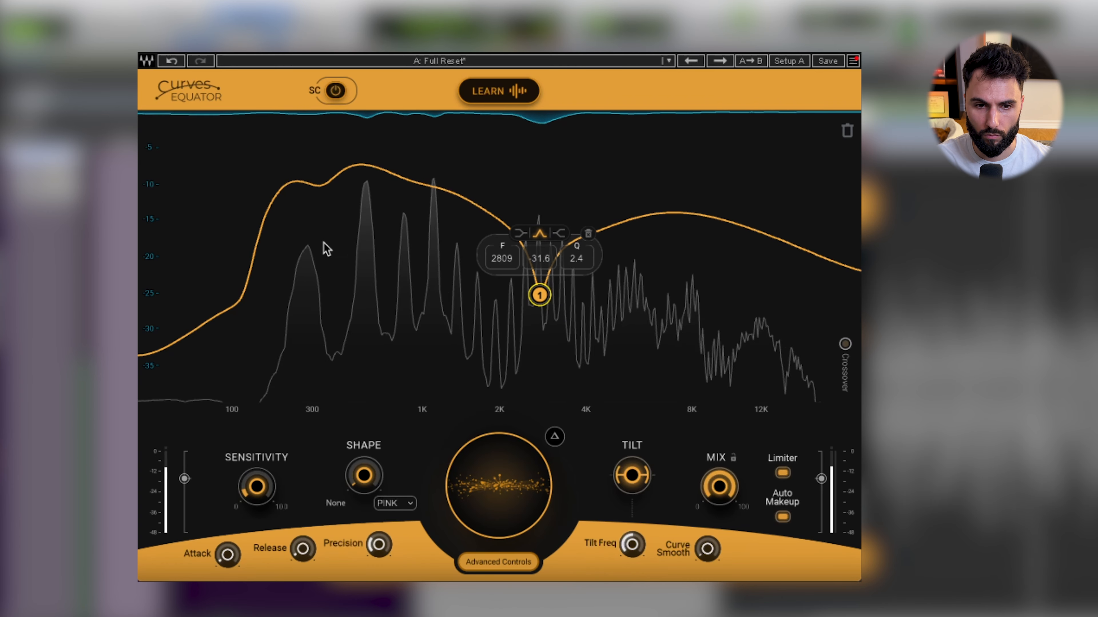
Step: Add a second node at 508 Hz with gain -18.5 and a third at 230 Hz with gain -13.7
left_click_drag(344, 166, 357, 228)
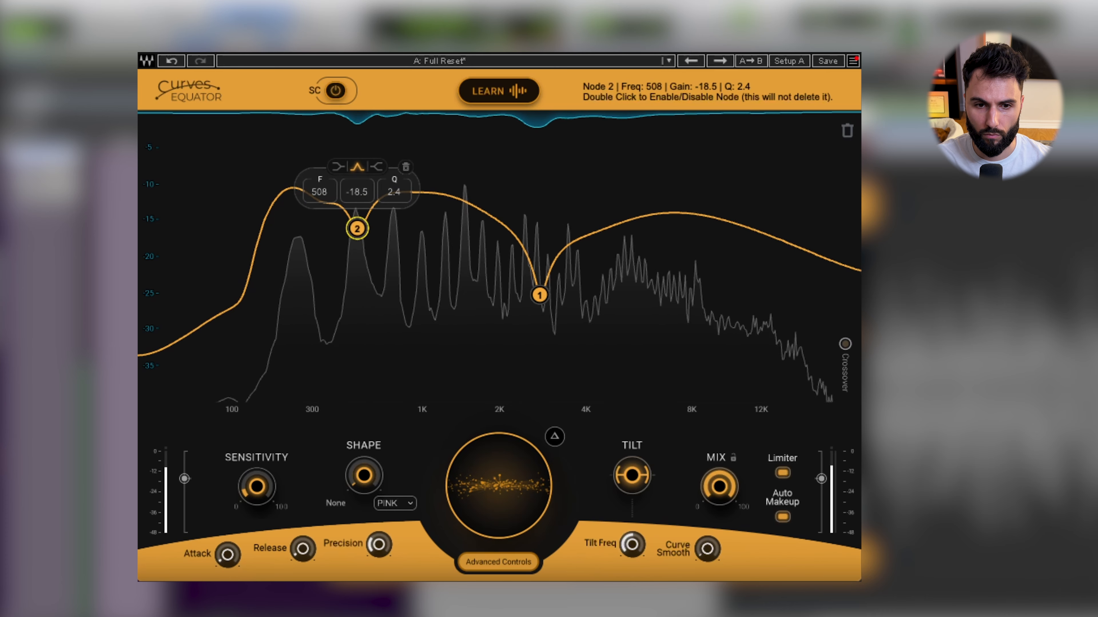
double_click(284, 187)
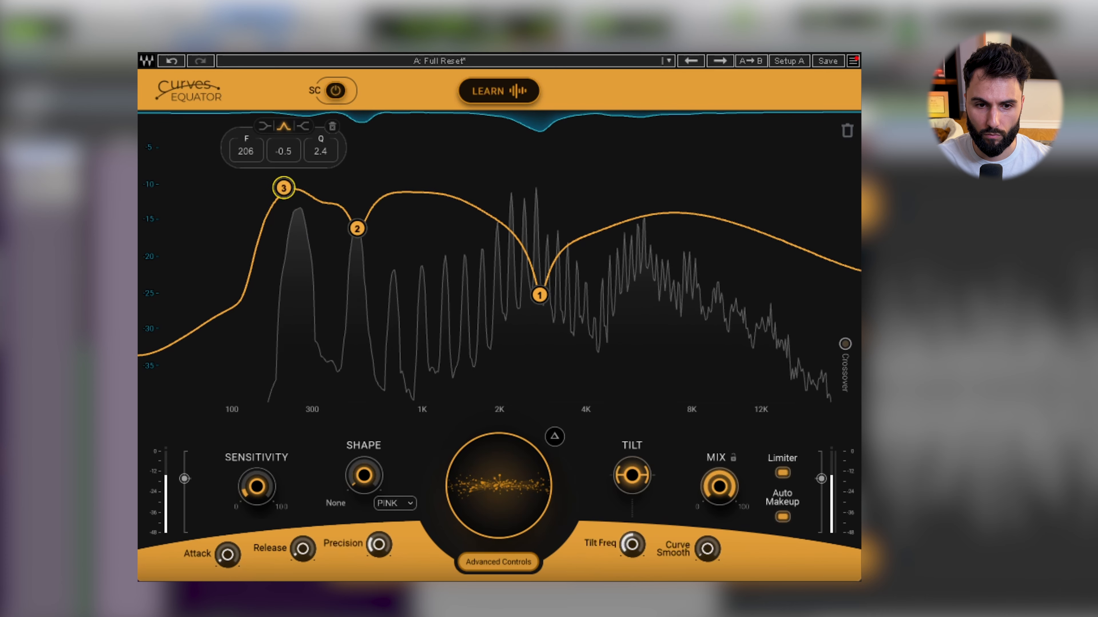
left_click_drag(284, 187, 291, 231)
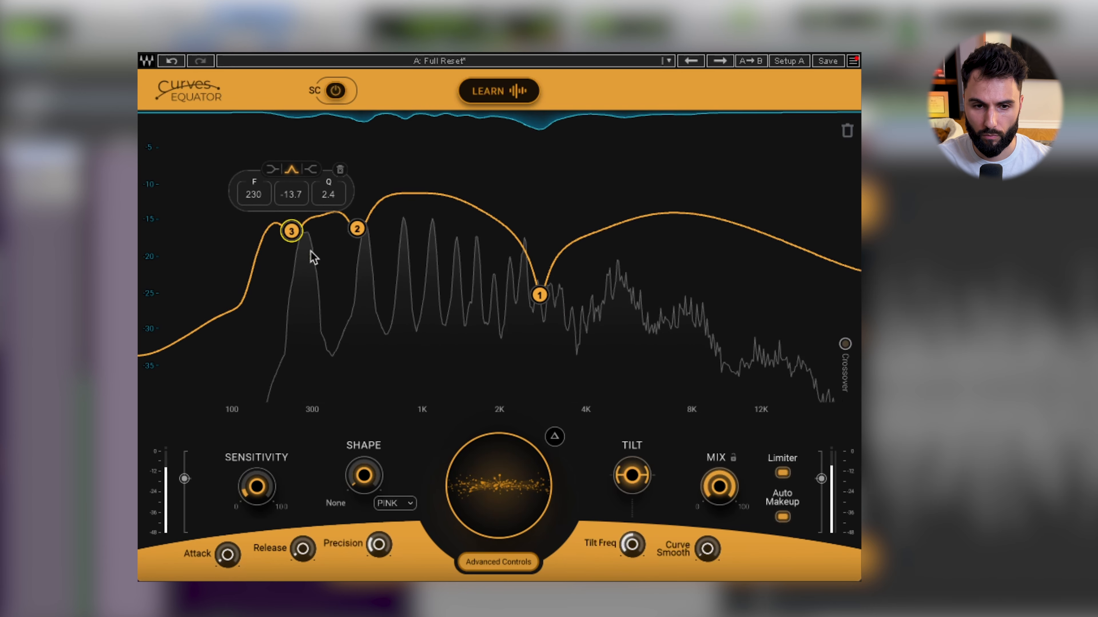
Step: Bypass nodes 3, 2 and 1 during playback to hear the vocal without them
double_click(294, 234)
double_click(358, 230)
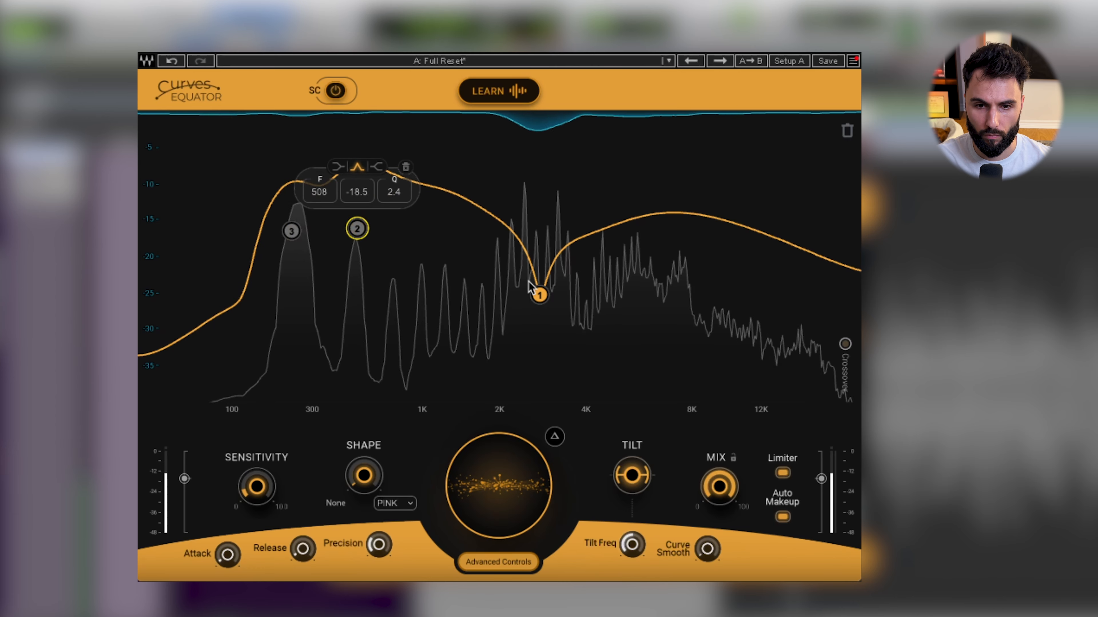
left_click(538, 294)
double_click(540, 296)
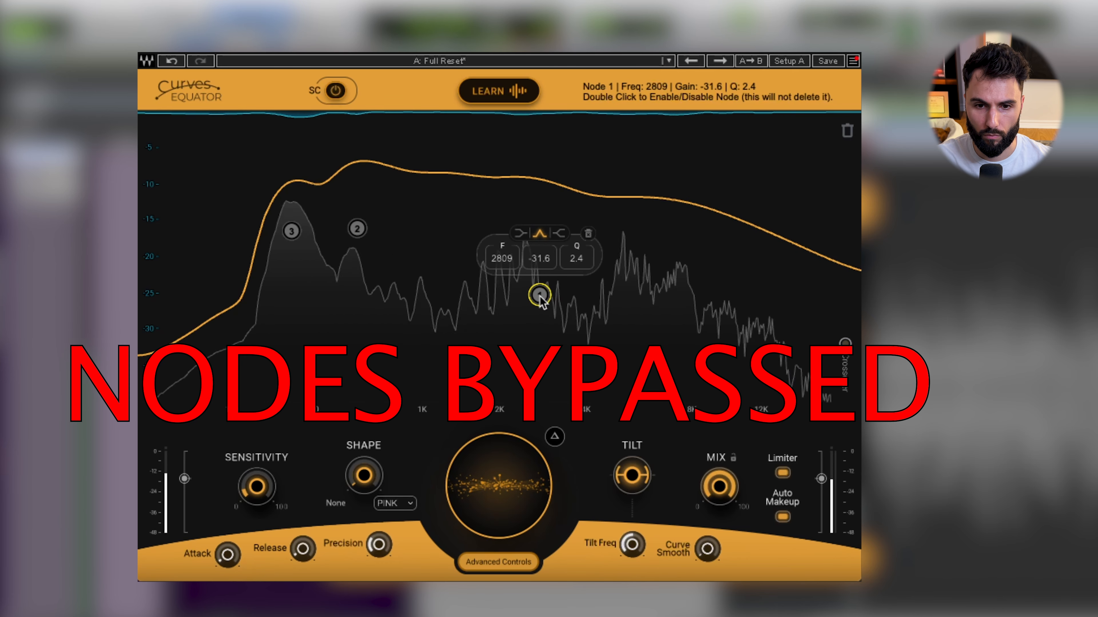
Step: Re-enable nodes 1, 2 and 3 to compare the processed sound
double_click(540, 295)
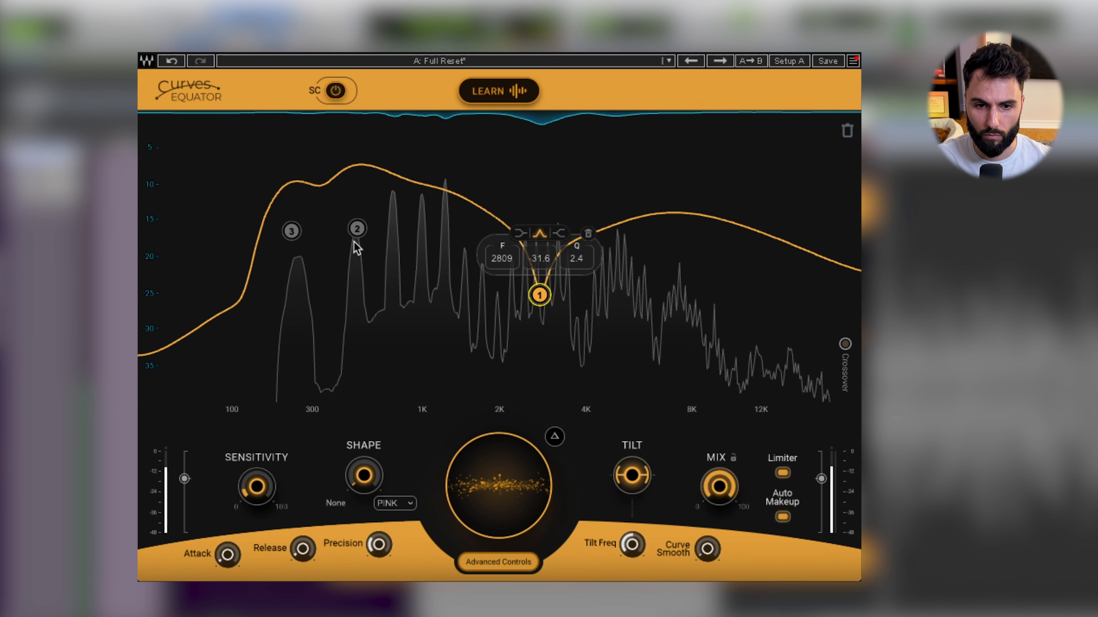
double_click(357, 229)
double_click(292, 231)
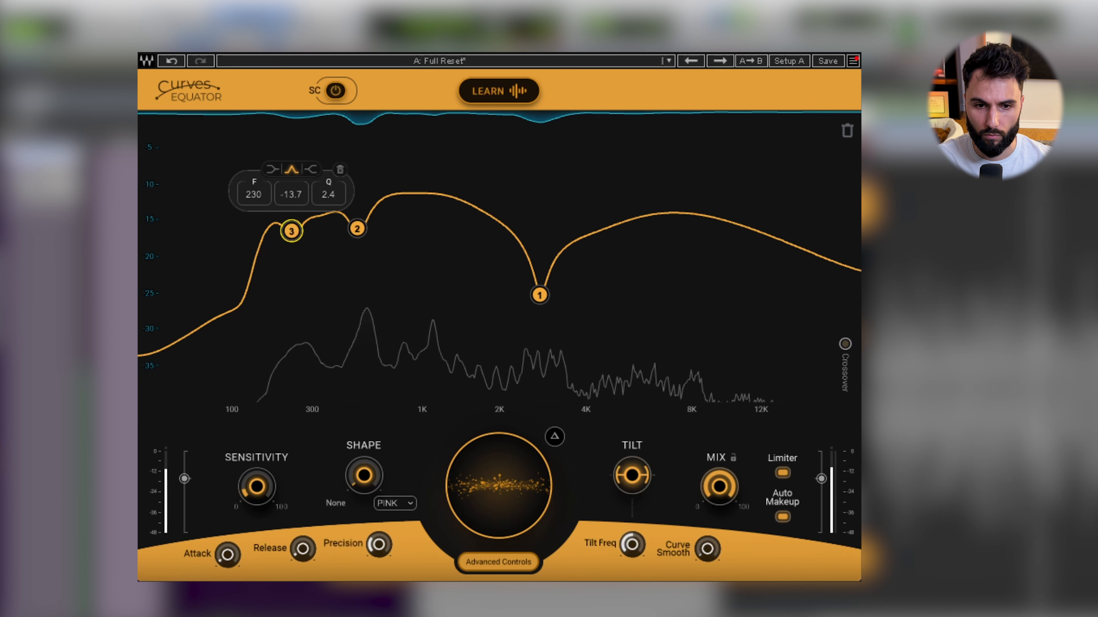
Step: Stop playback and view the frequency, gain and Q settings of node 2 and node 1
key("space")
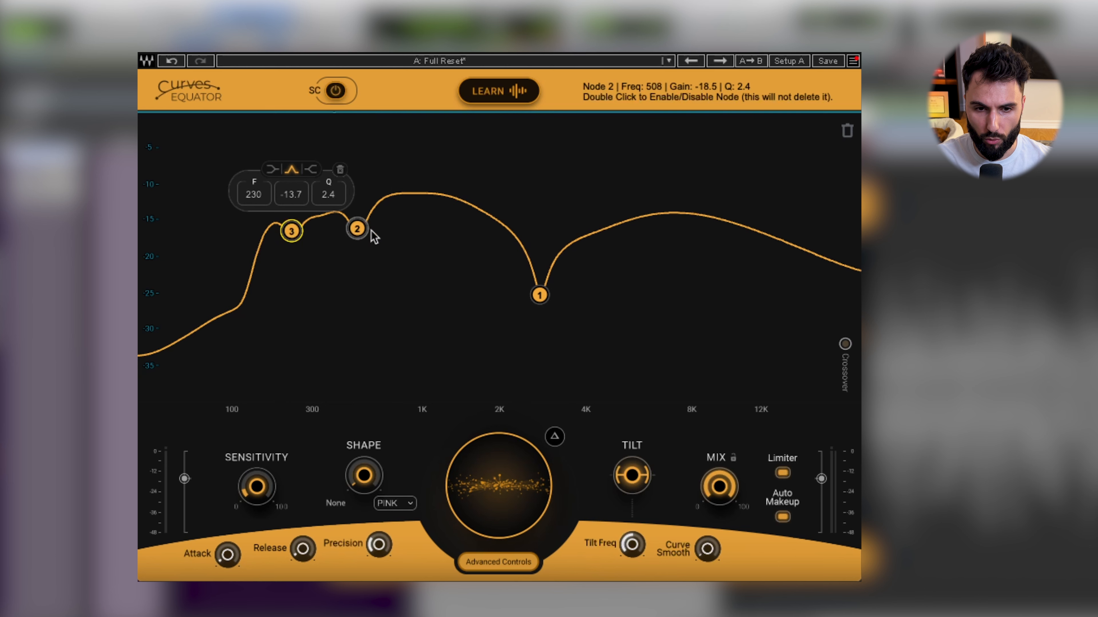
left_click(361, 229)
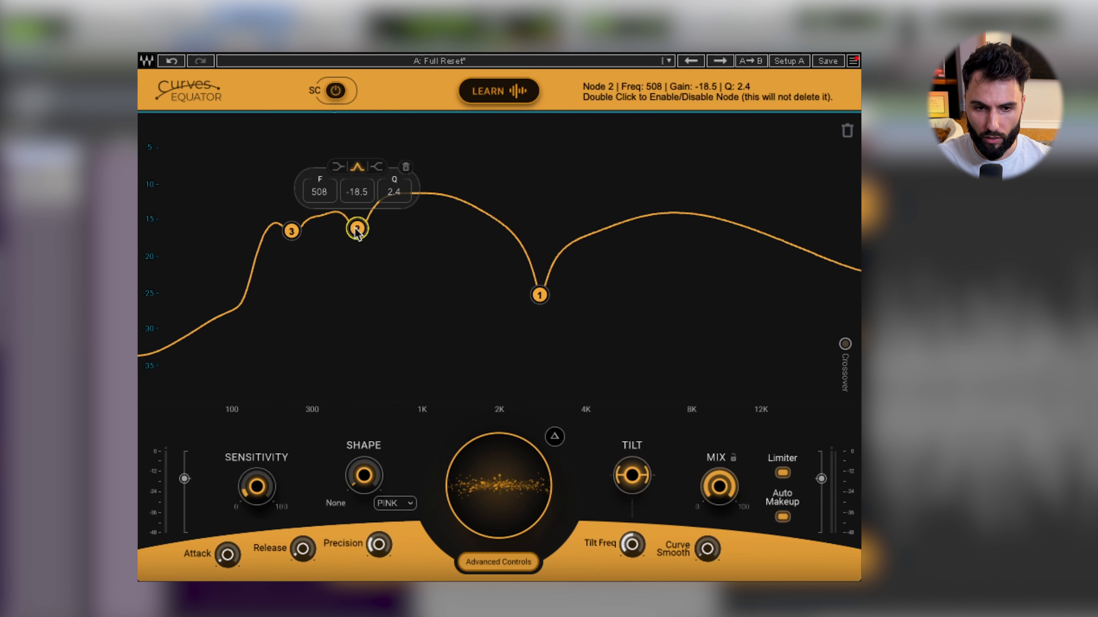
left_click(539, 295)
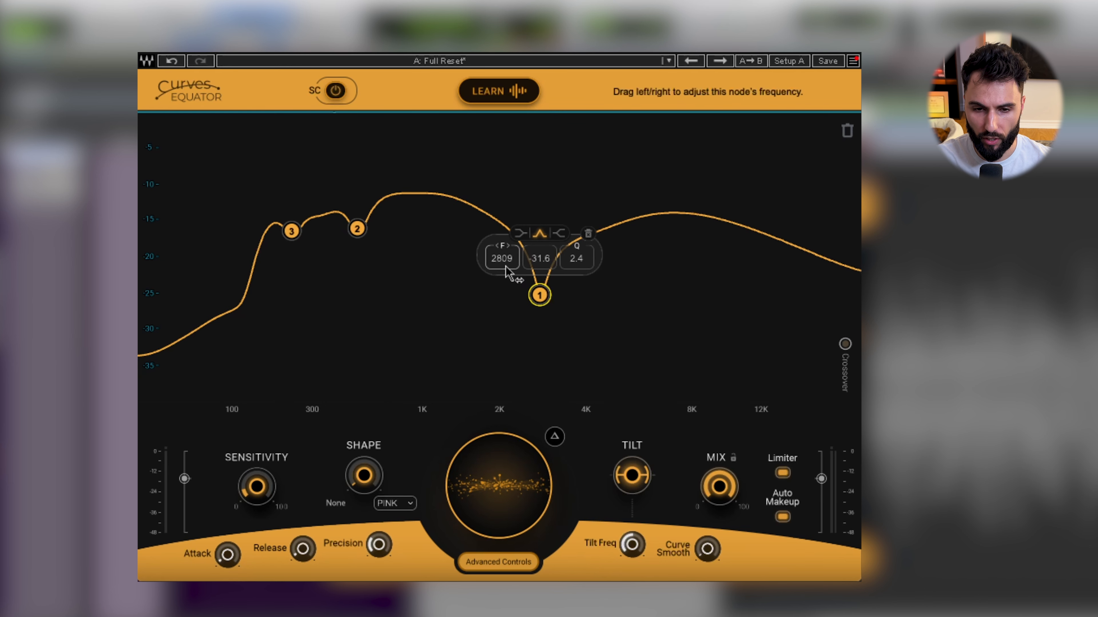
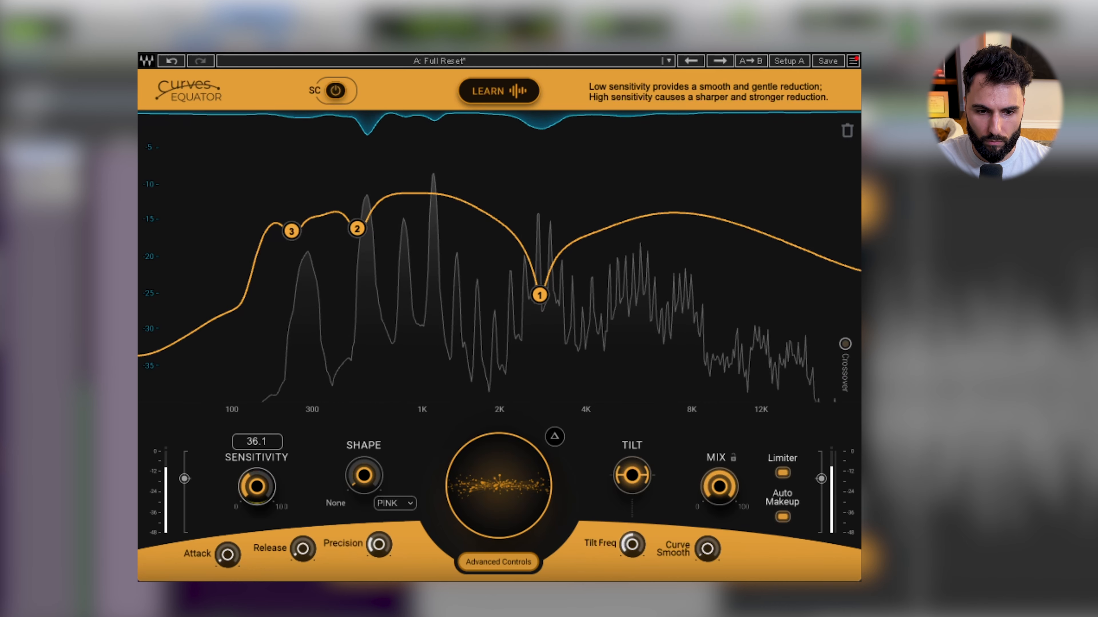
Step: Set Sensitivity to 36.0, adjust the Attack and Release, and set Precision to about 9.2
left_click_drag(256, 487, 256, 488)
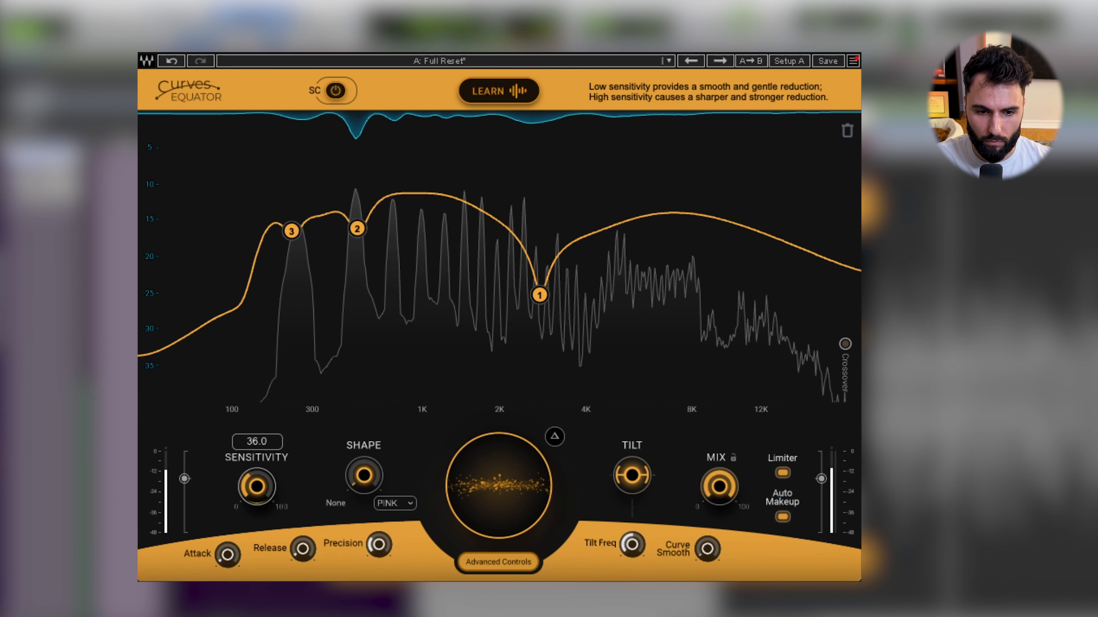
left_click_drag(227, 555, 227, 551)
left_click_drag(303, 546, 307, 557)
left_click_drag(383, 548, 383, 556)
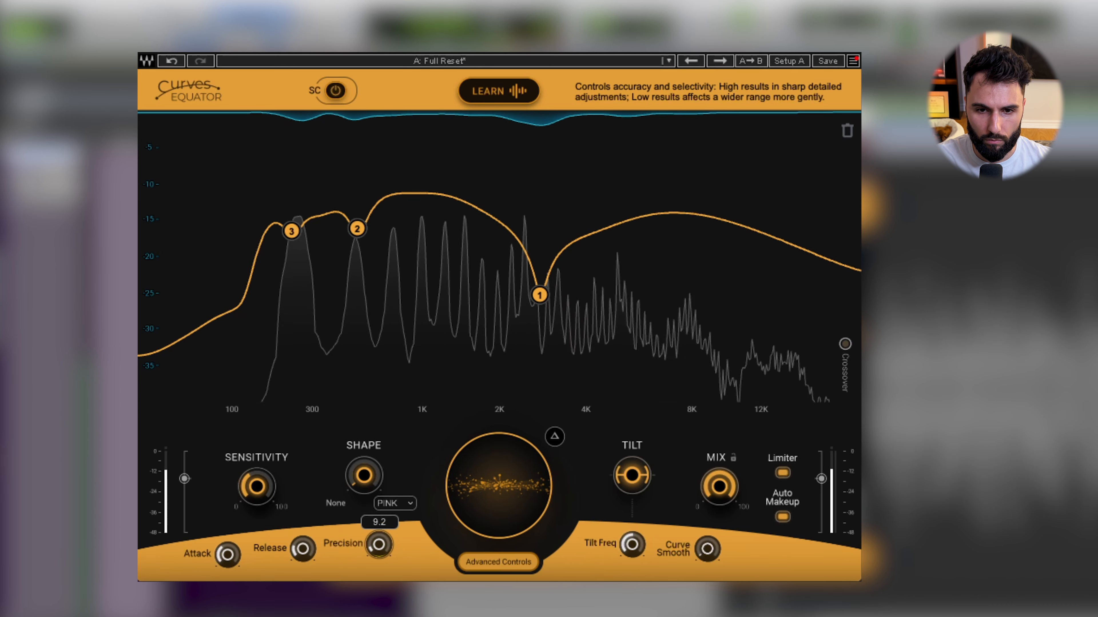
left_click_drag(384, 555, 384, 557)
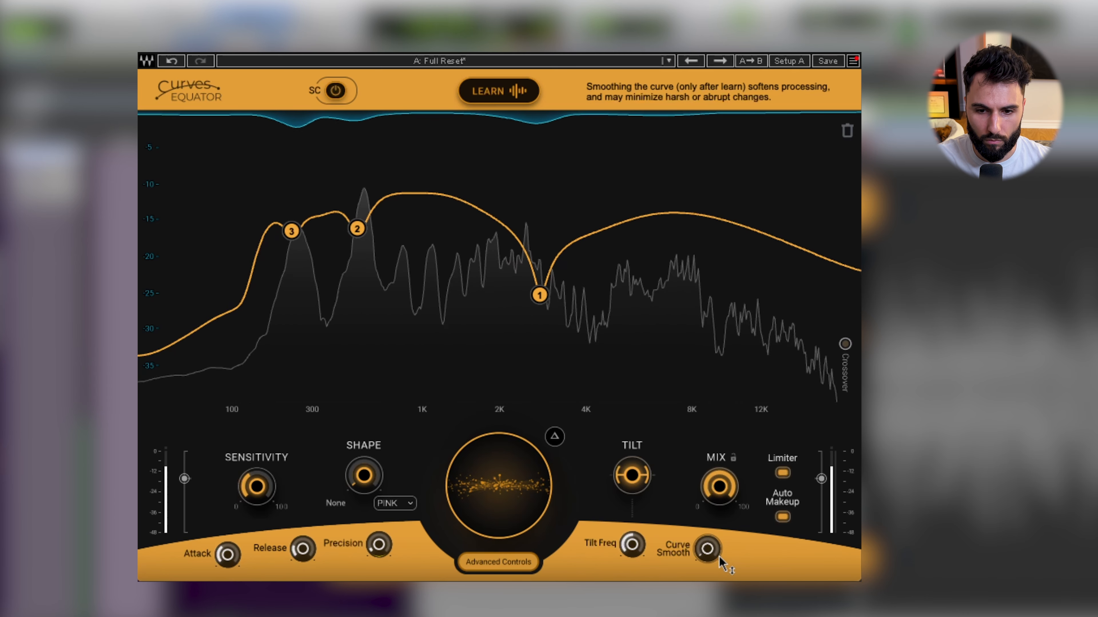
Step: Raise Curve Smooth beyond 55 to soften the learned curve during playback, and stop playback
mouse_move(713, 551)
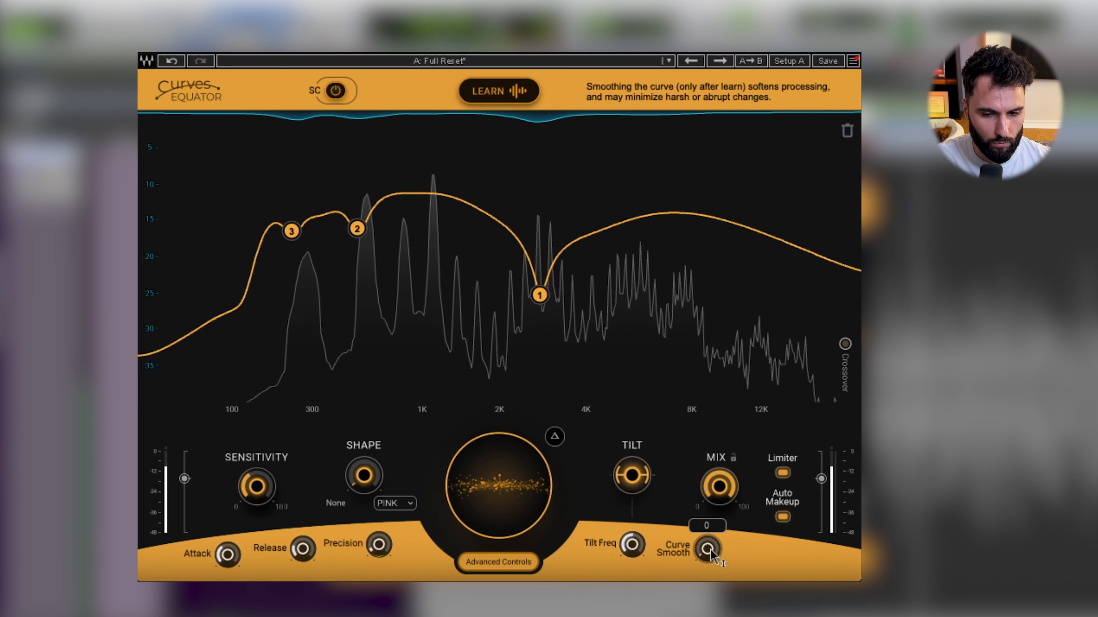
left_click_drag(710, 554, 711, 526)
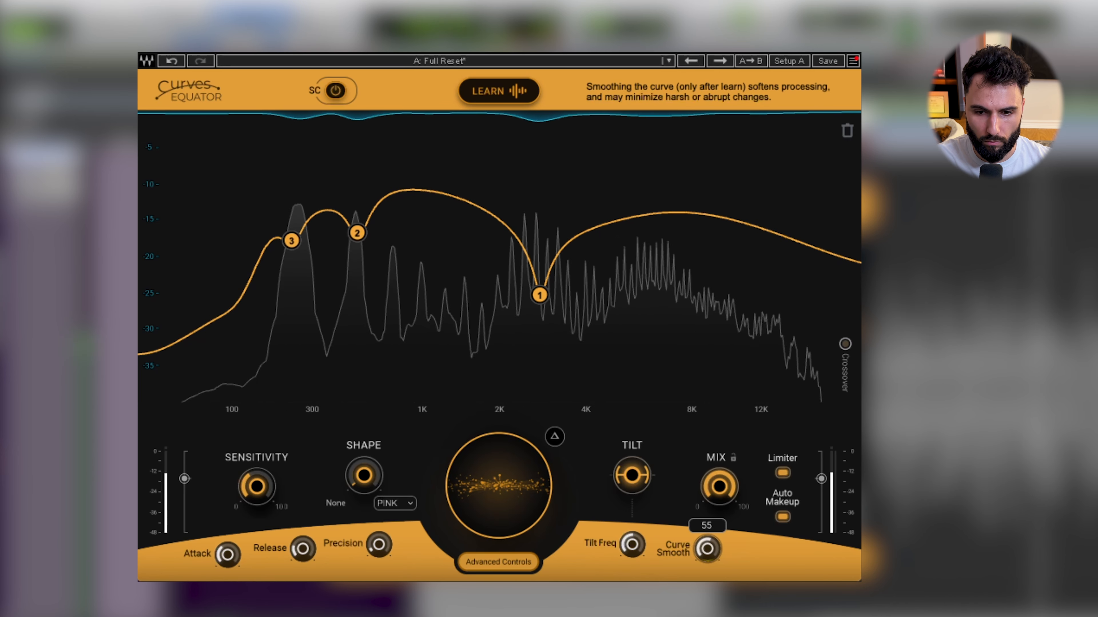
left_click_drag(711, 525, 711, 525)
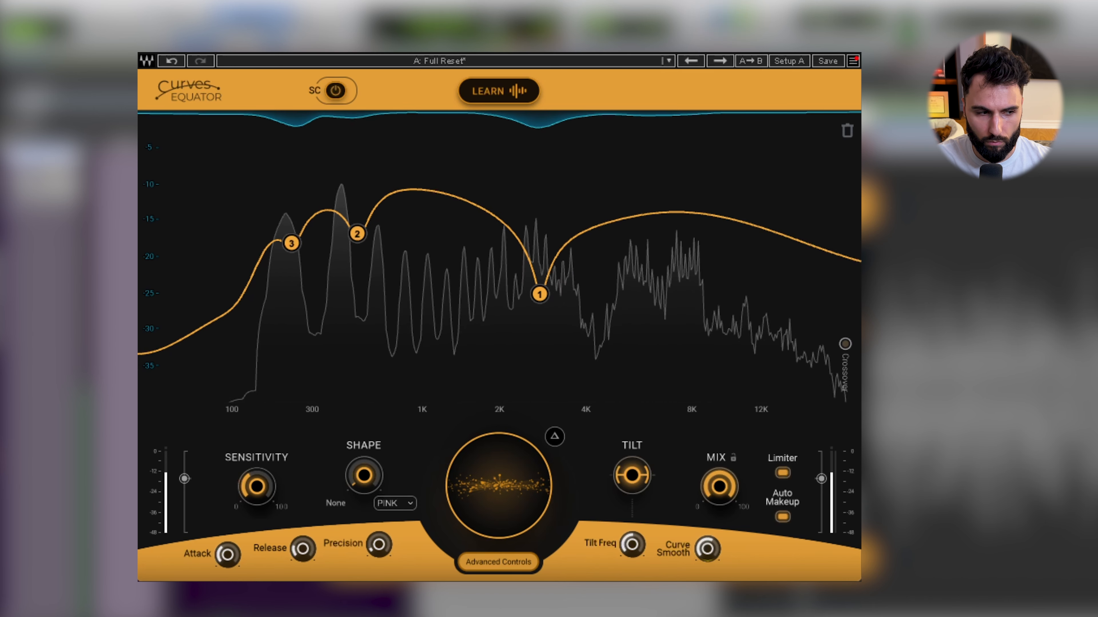
key("space")
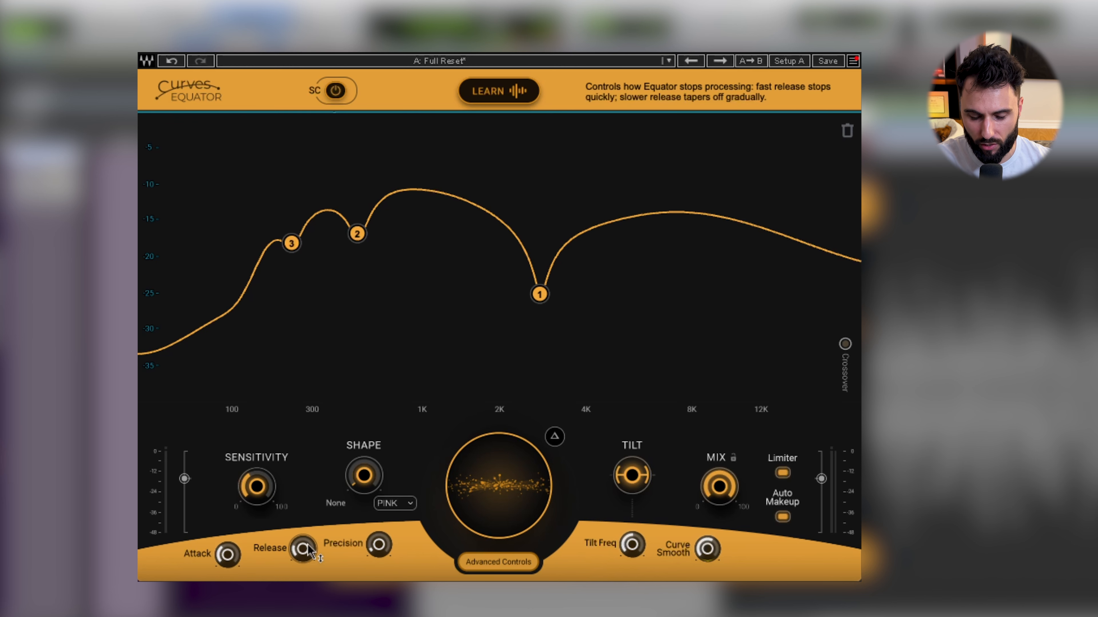
mouse_move(301, 555)
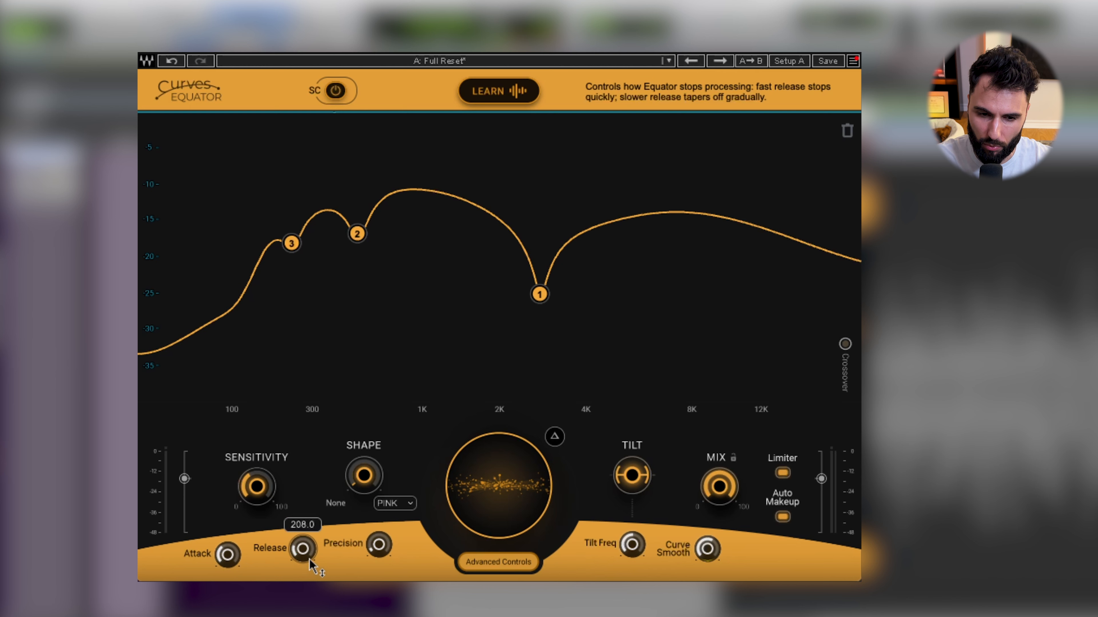
mouse_move(378, 555)
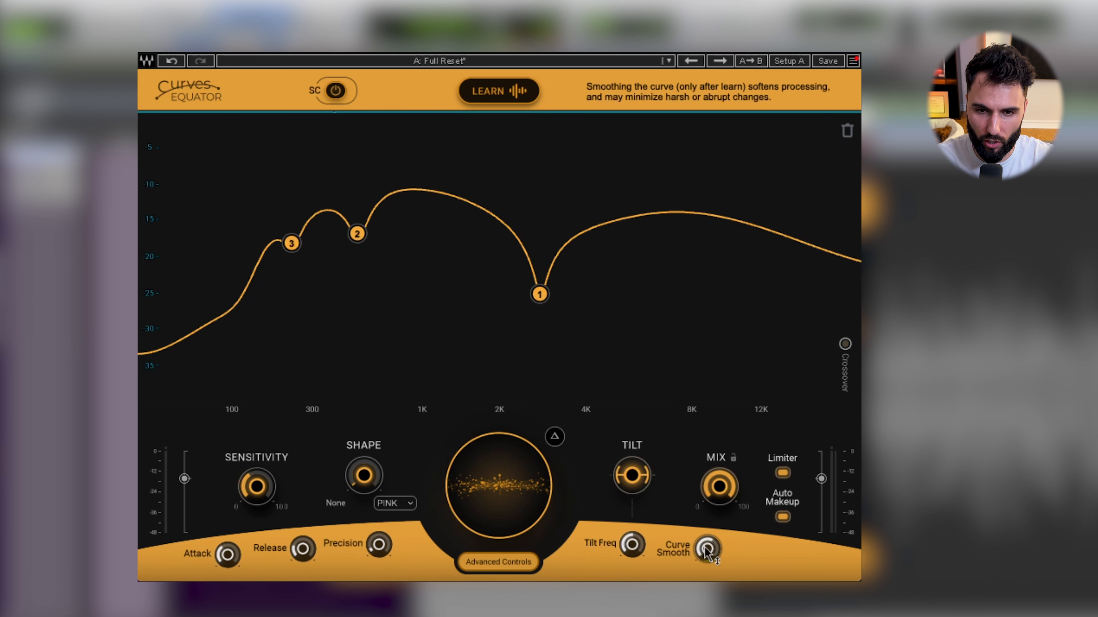
mouse_move(707, 548)
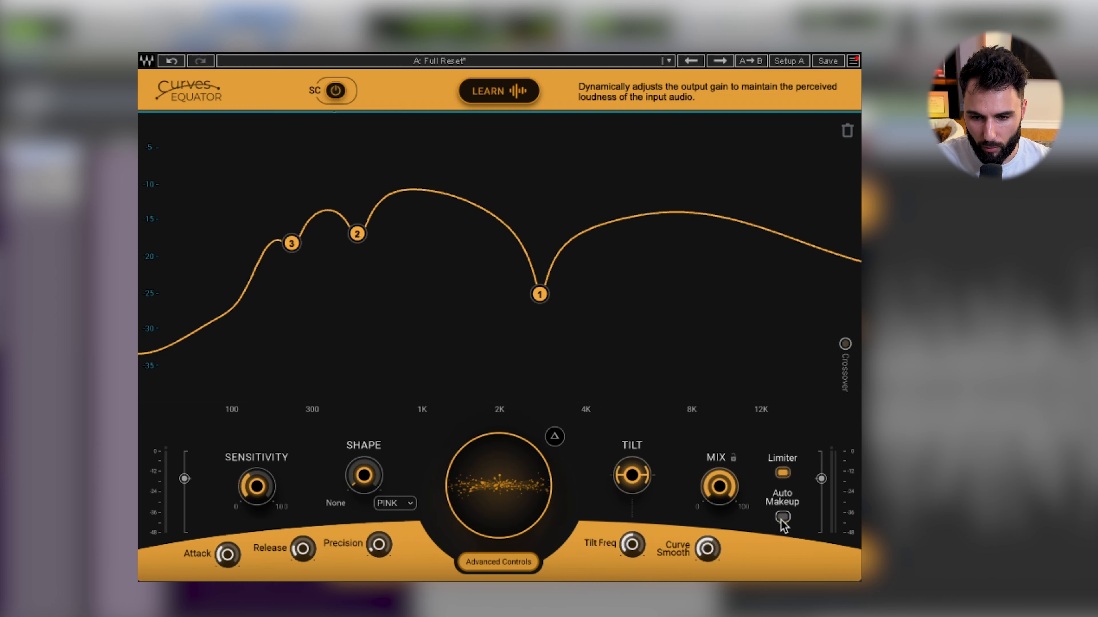
Step: Play the vocal while switching Auto Makeup off and on to compare loudness, and stop playback with it on
key("space")
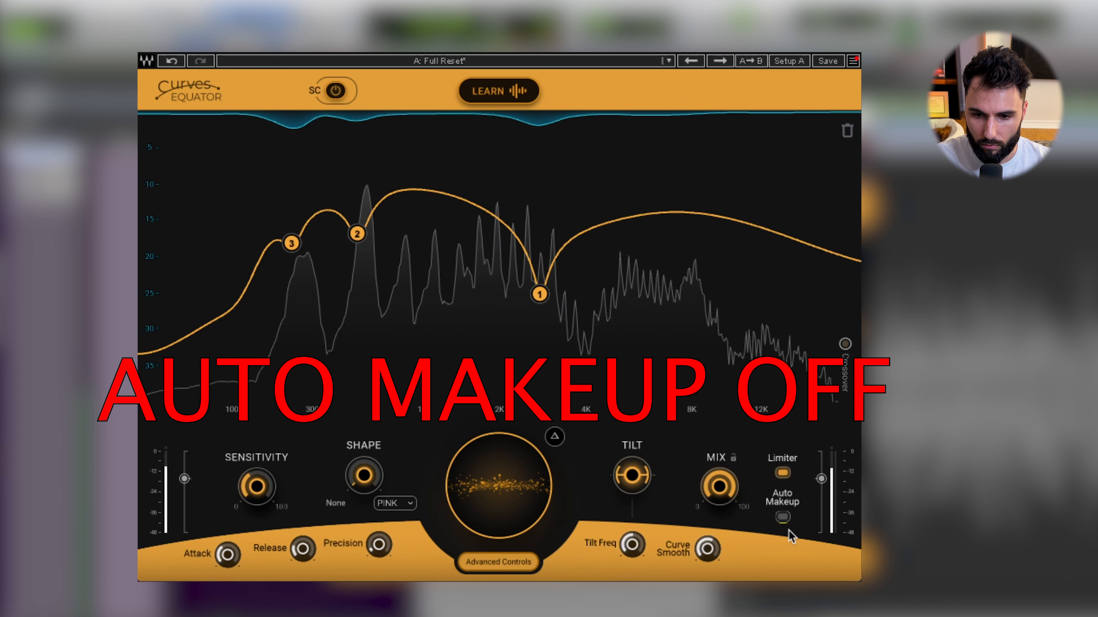
left_click(782, 517)
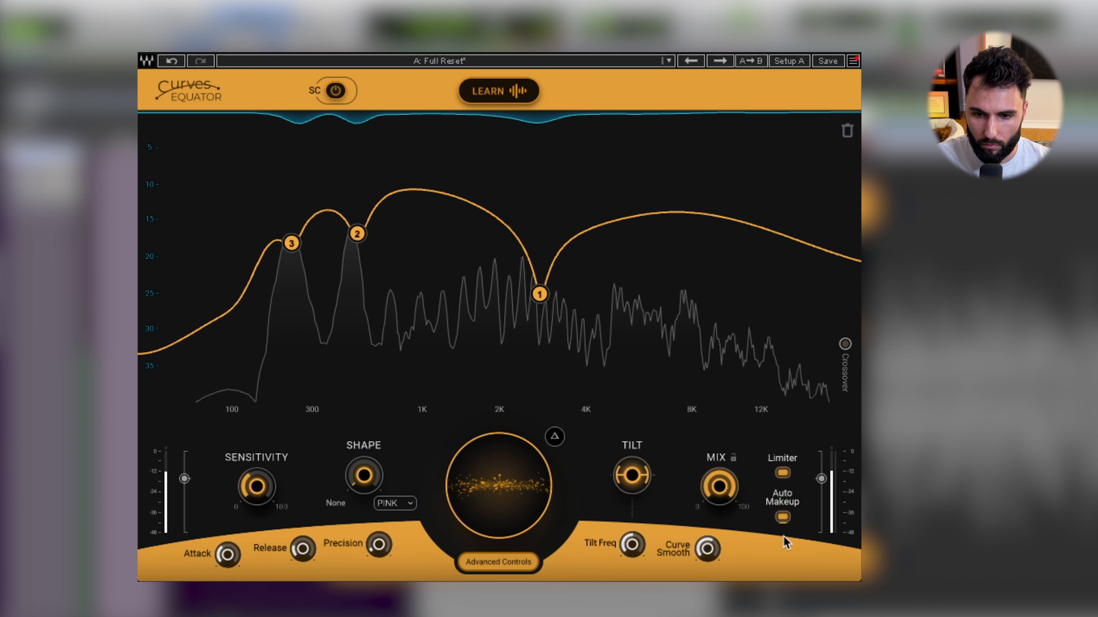
left_click(783, 518)
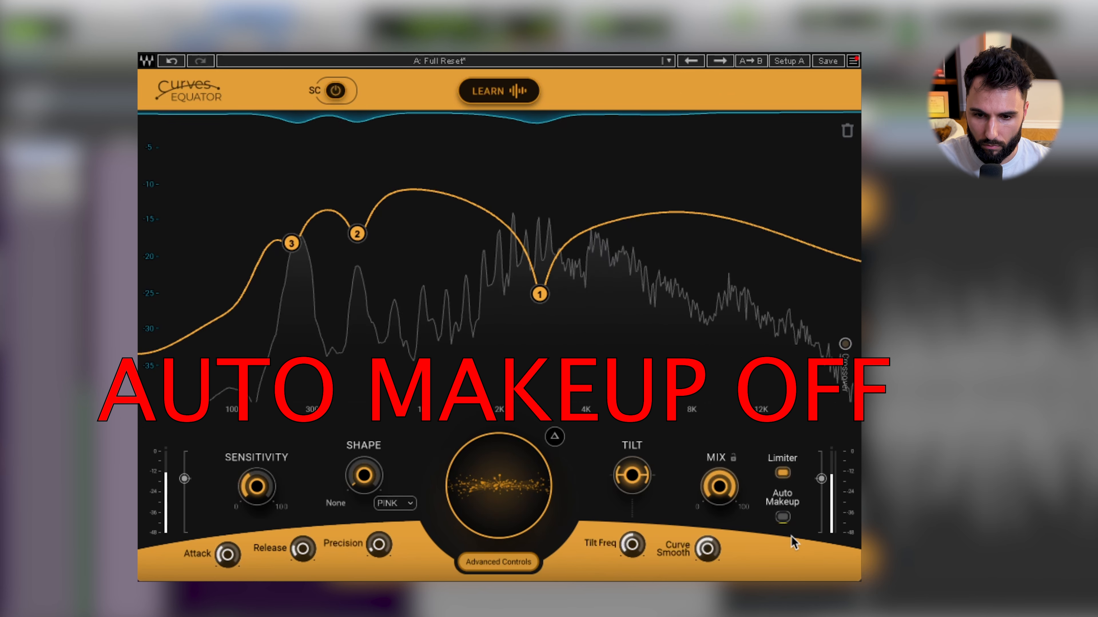
left_click(782, 518)
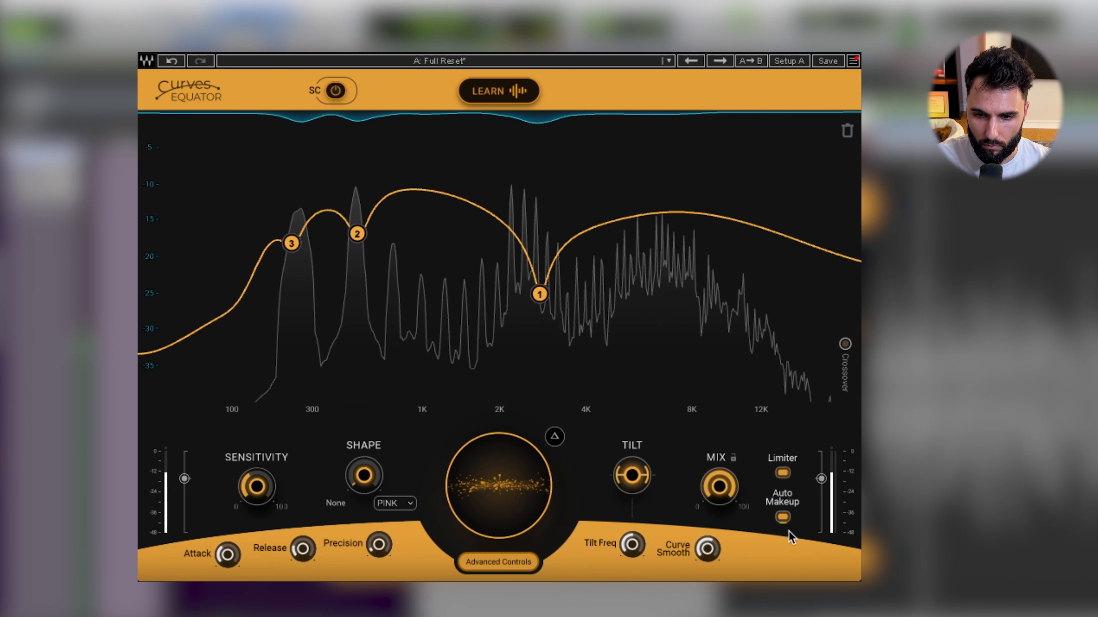
key("space")
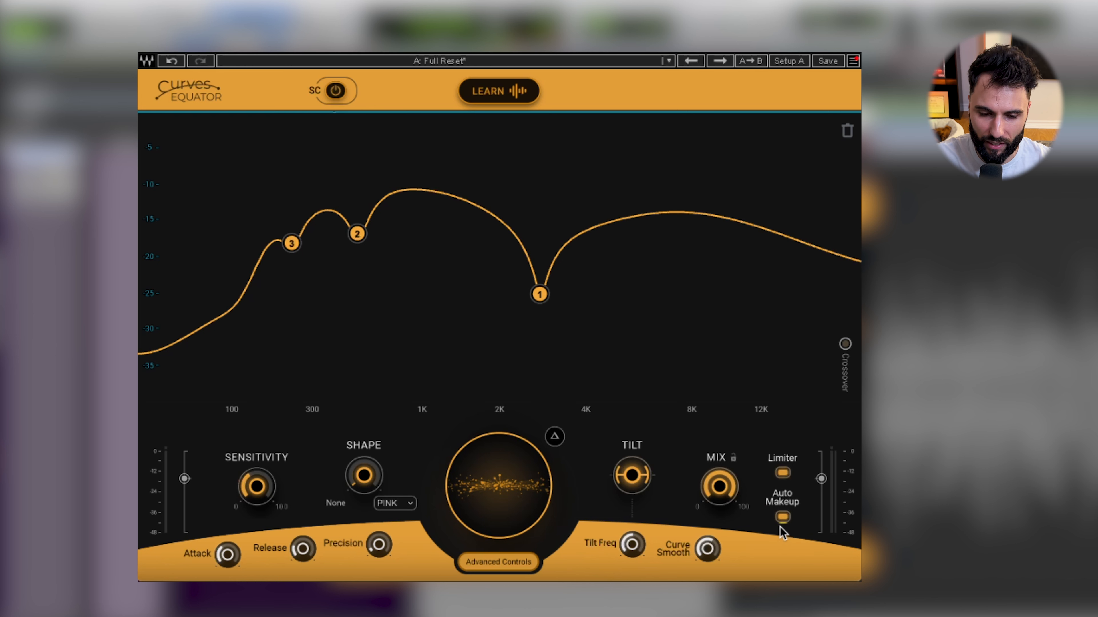
Step: Turn off Auto Makeup to try the manual output gain fader, and re-enable Auto Makeup
left_click(782, 517)
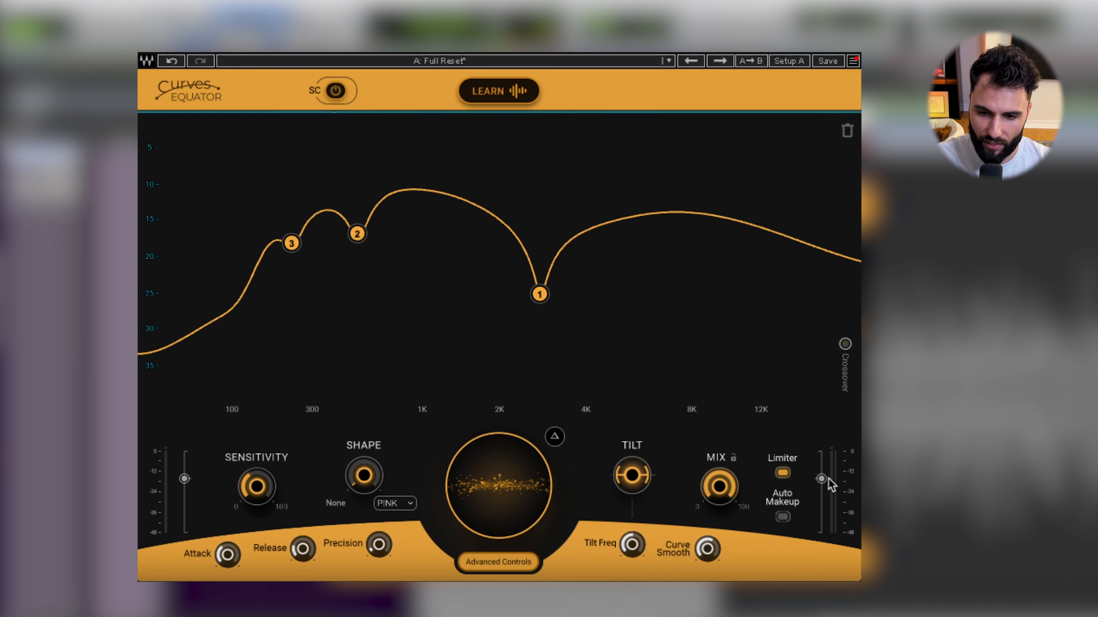
left_click_drag(821, 479, 821, 476)
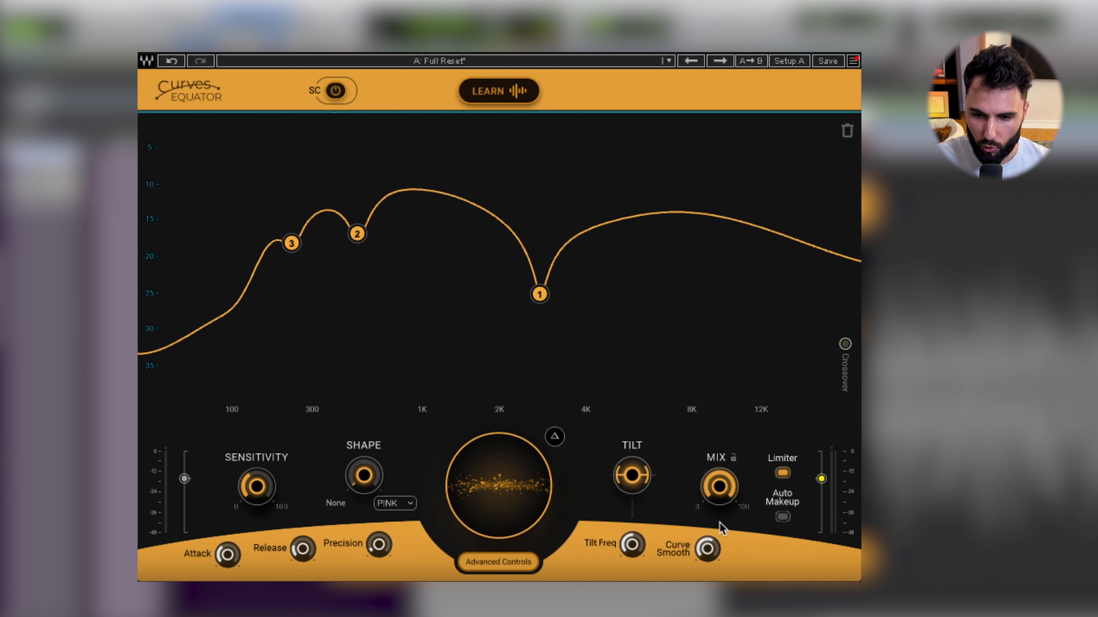
left_click(783, 518)
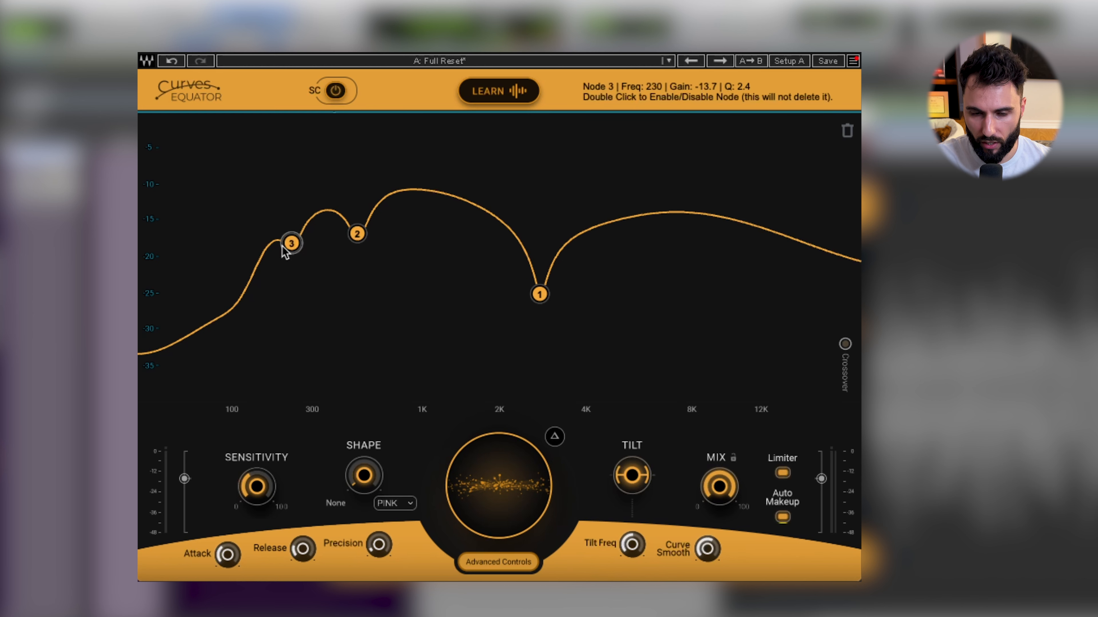
Step: Try the Mix balance from fully dry back to fully wet, and audition the difference signal that Equator removes
left_click_drag(730, 486, 730, 558)
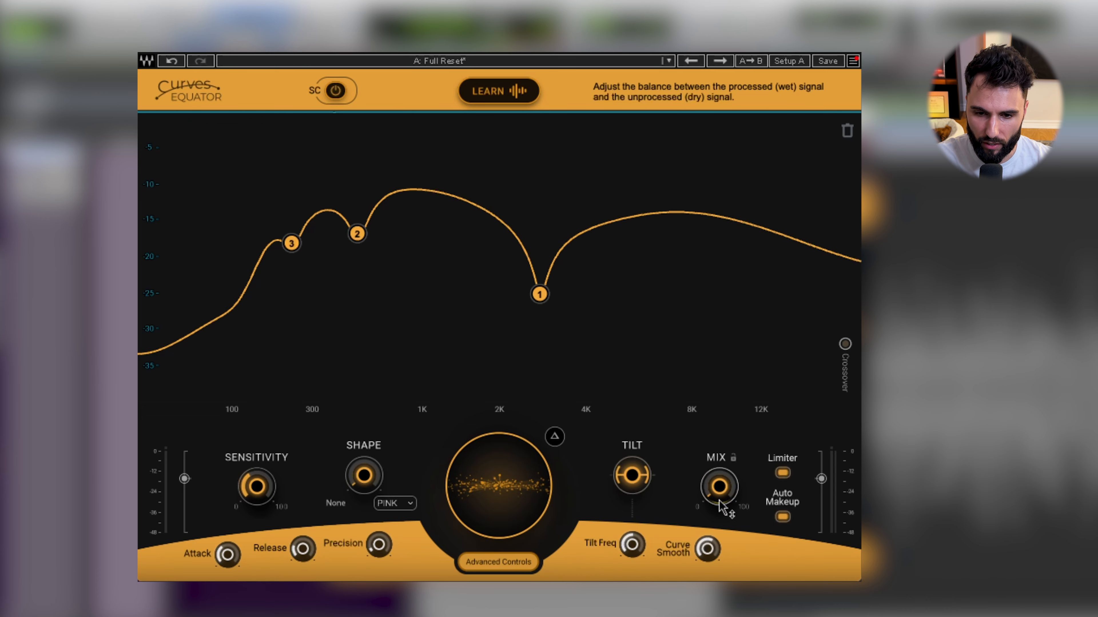
left_click_drag(718, 481, 718, 422)
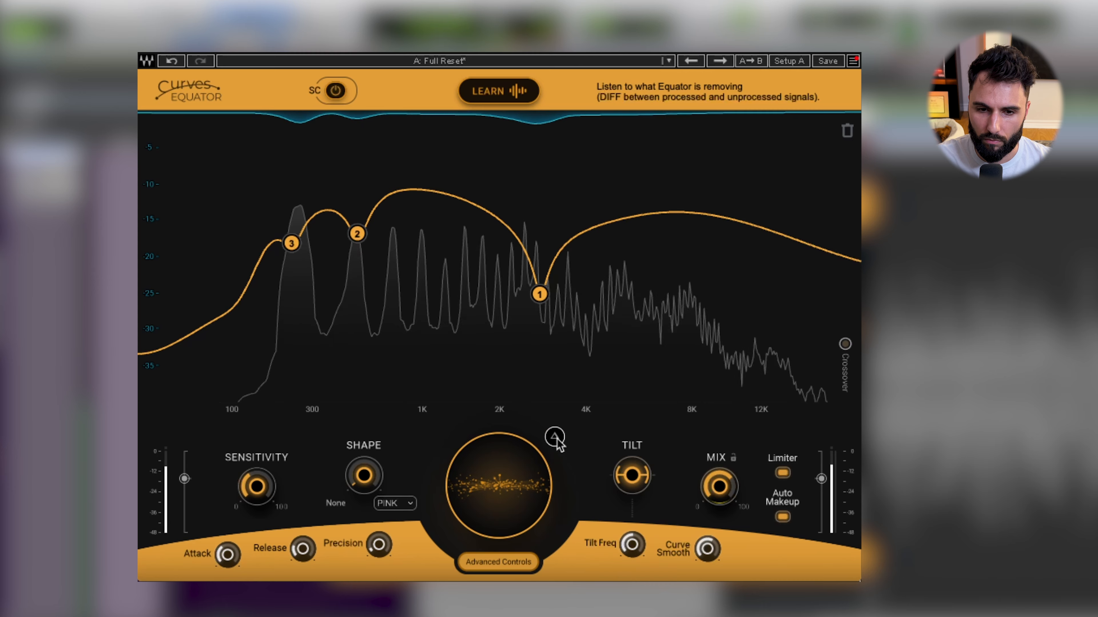
left_click(554, 437)
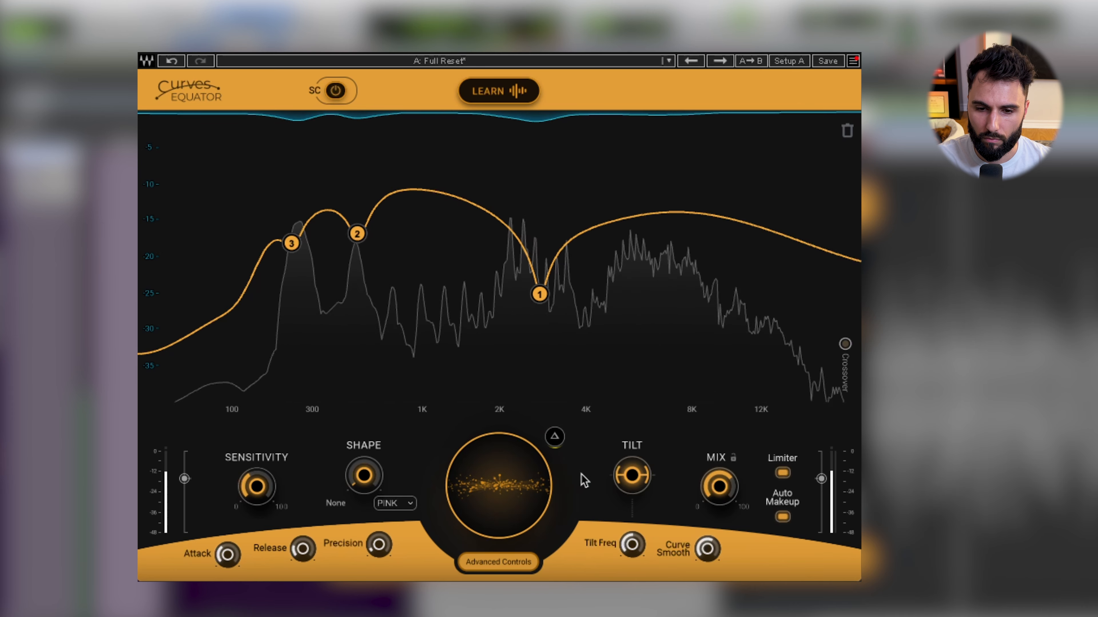
left_click_drag(721, 489, 721, 488)
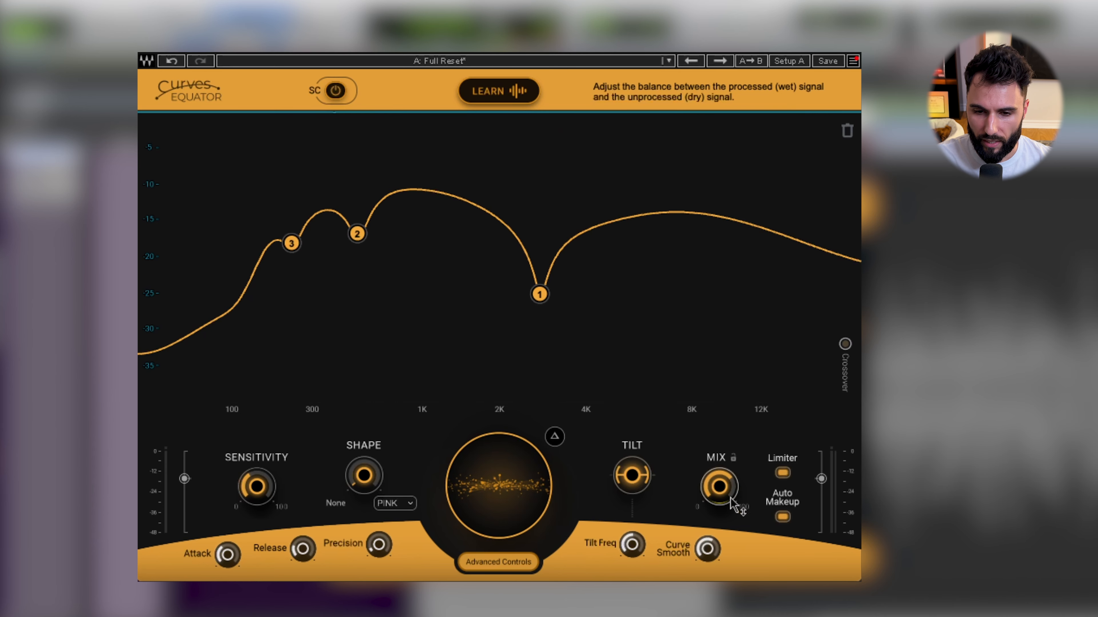
left_click_drag(731, 500, 731, 500)
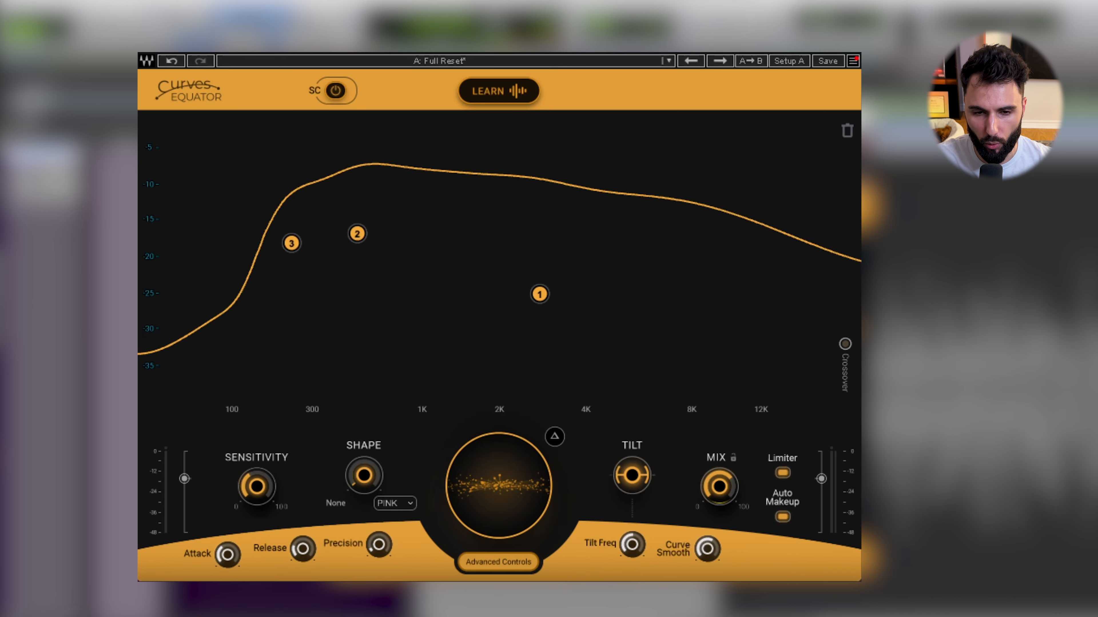
Step: Play the vocal and compare the bypassed sound with the processed sound
key("space")
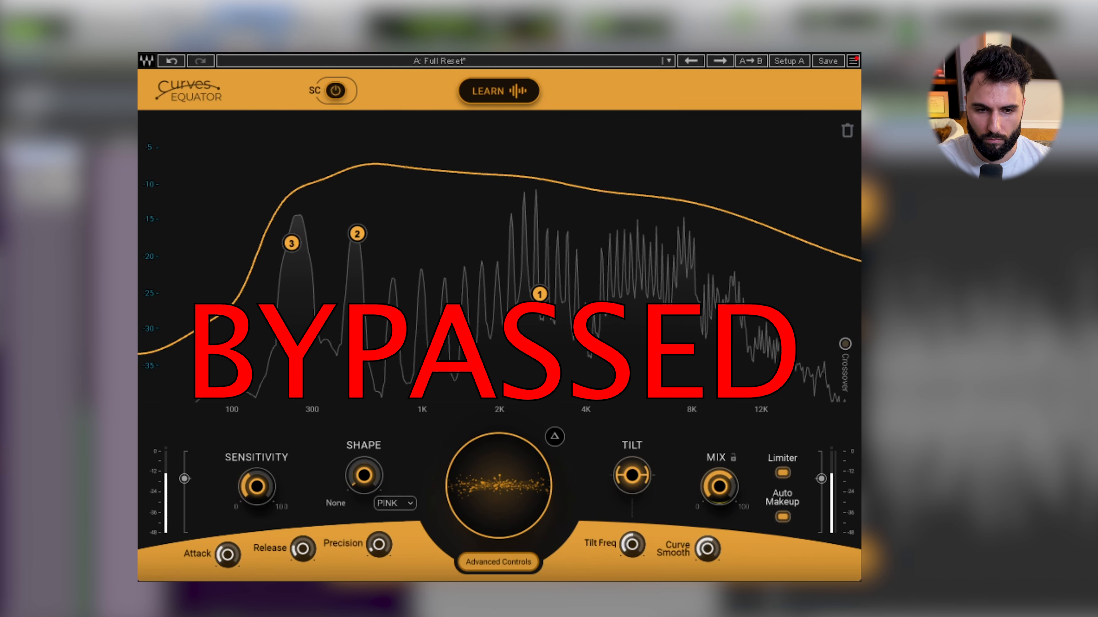
key("shift+a")
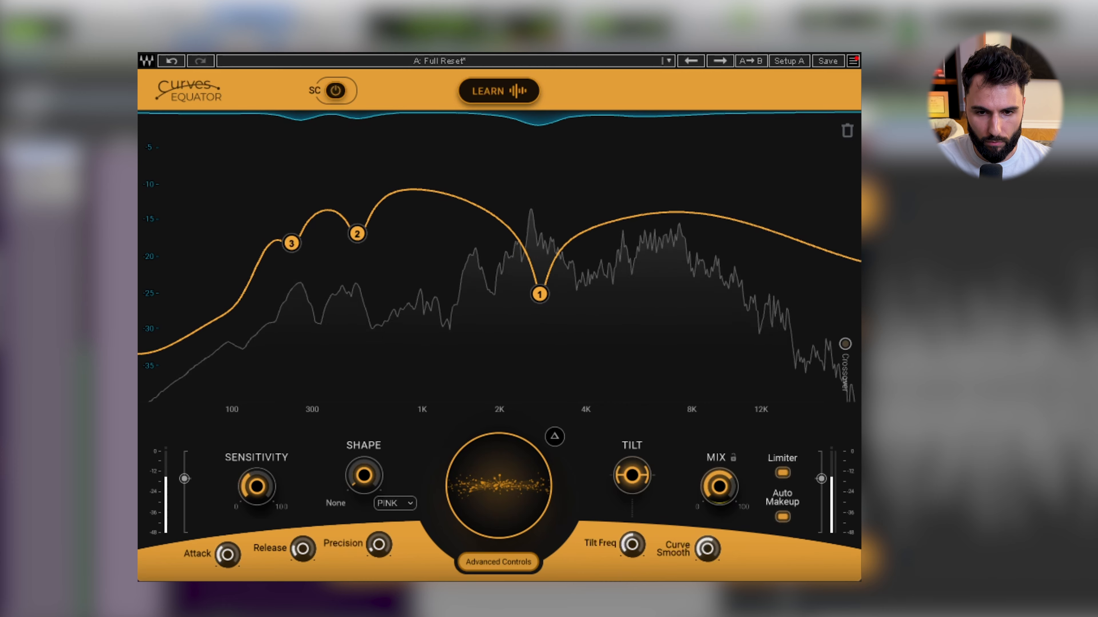
key("shift+a")
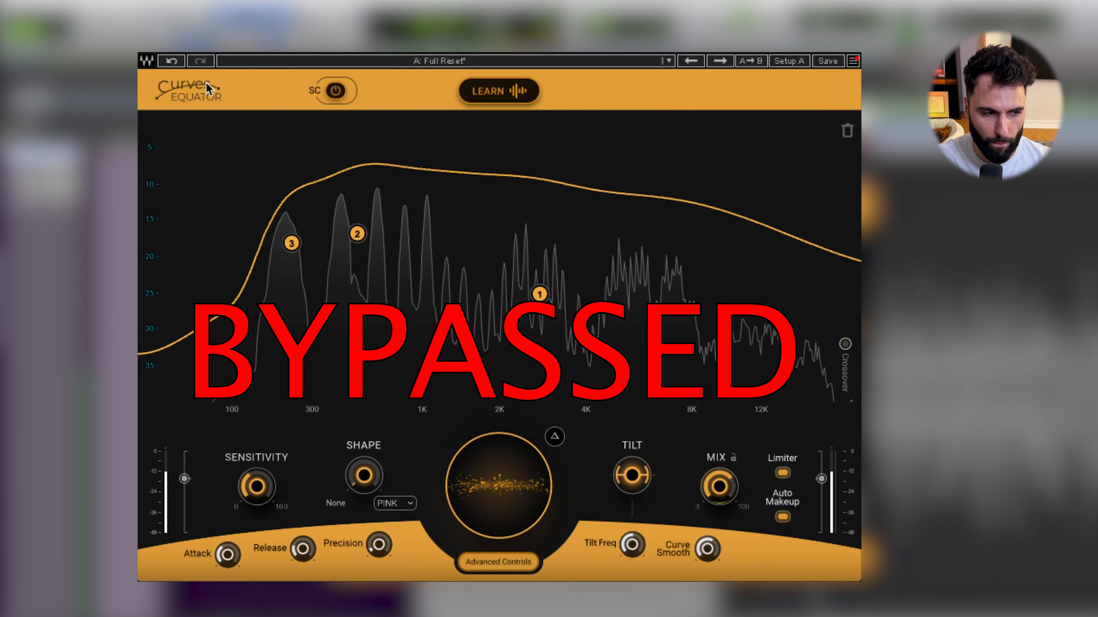
key("shift+a")
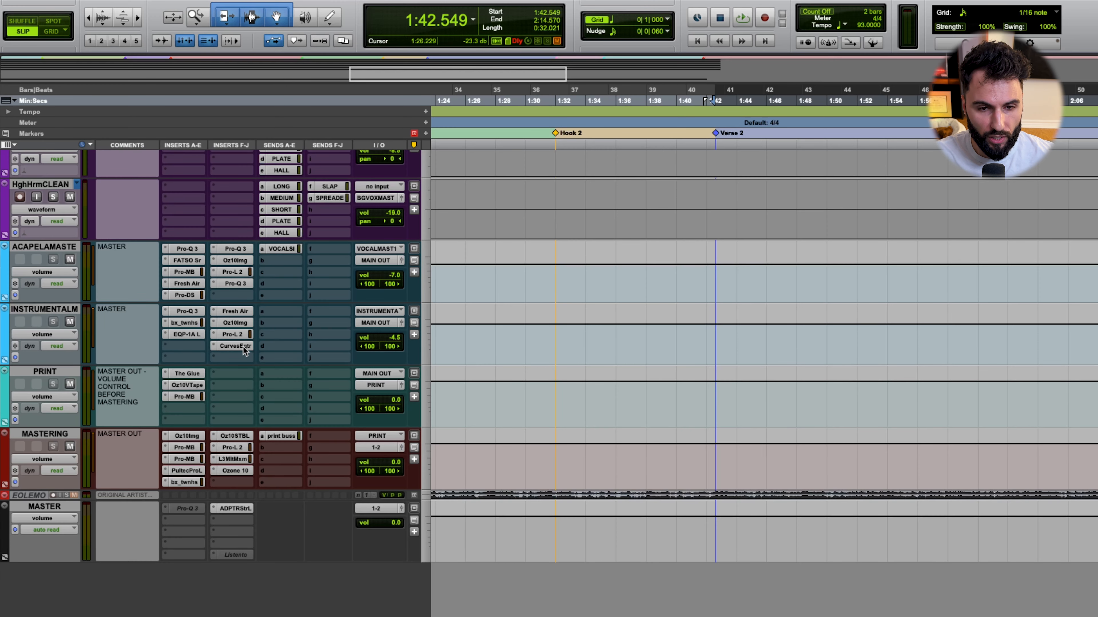
Step: Open Curves Equator on the INSTRUMENTALM track, check the vocal master's sidechain send, and enable the plugin's sidechain
left_click(243, 346)
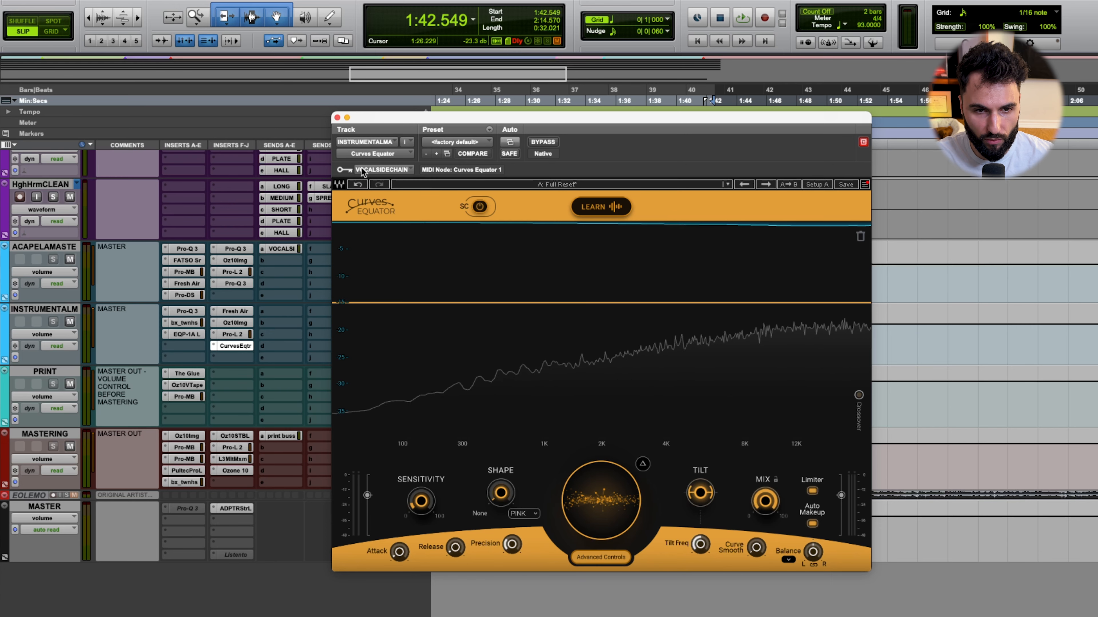
left_click(288, 250)
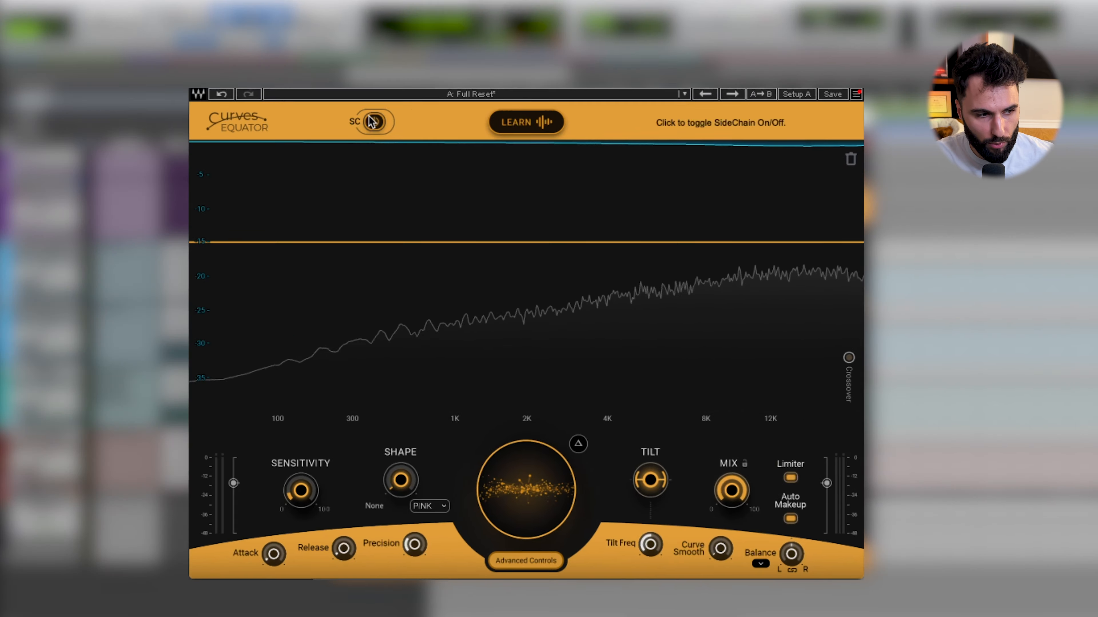
left_click(417, 156)
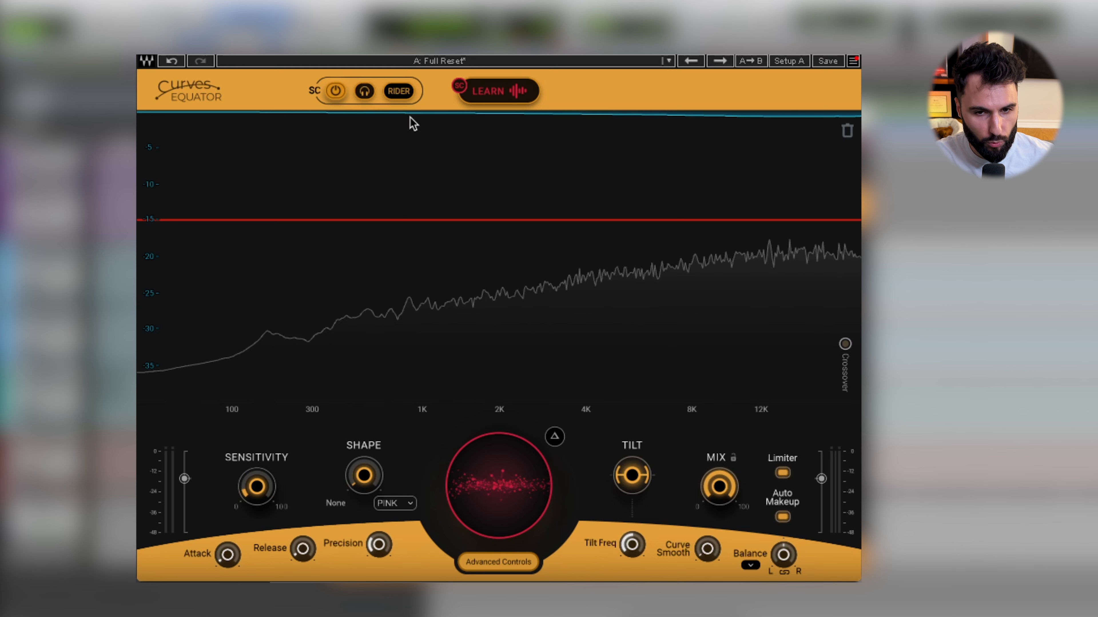
Step: Learn the vocal sidechain signal during playback, apply the calibrated curve, and lower its threshold to increase reduction
left_click(503, 91)
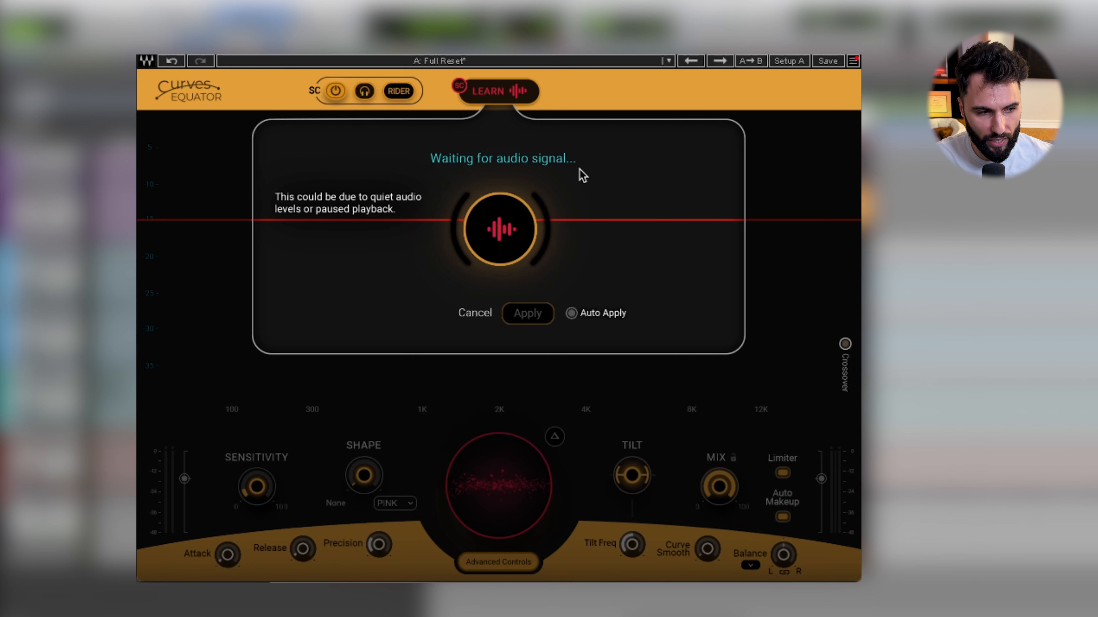
key("space")
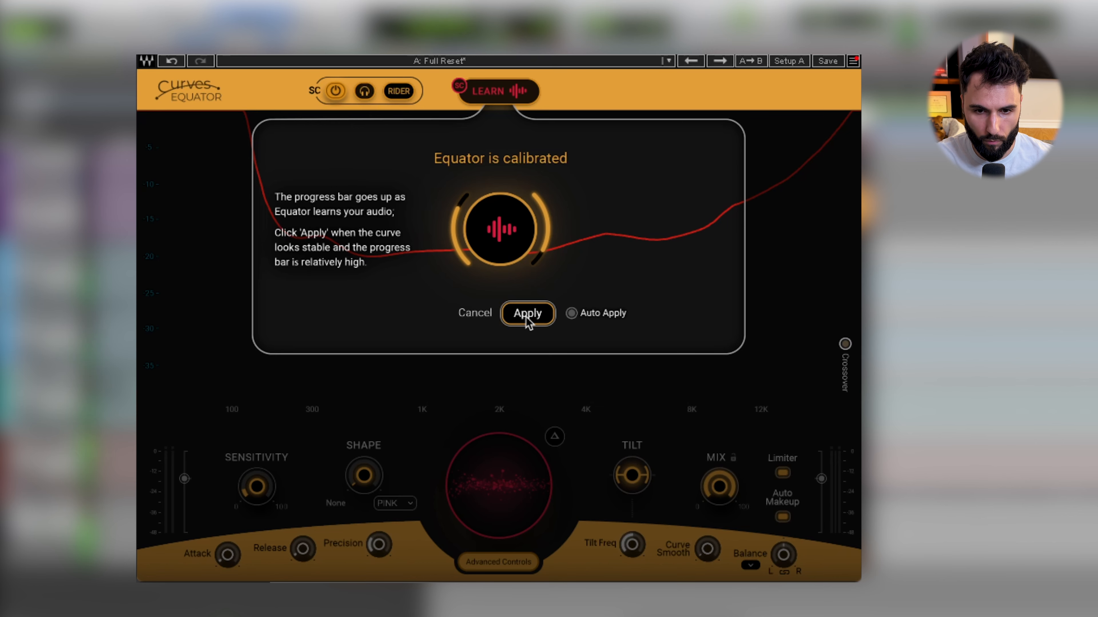
left_click(526, 314)
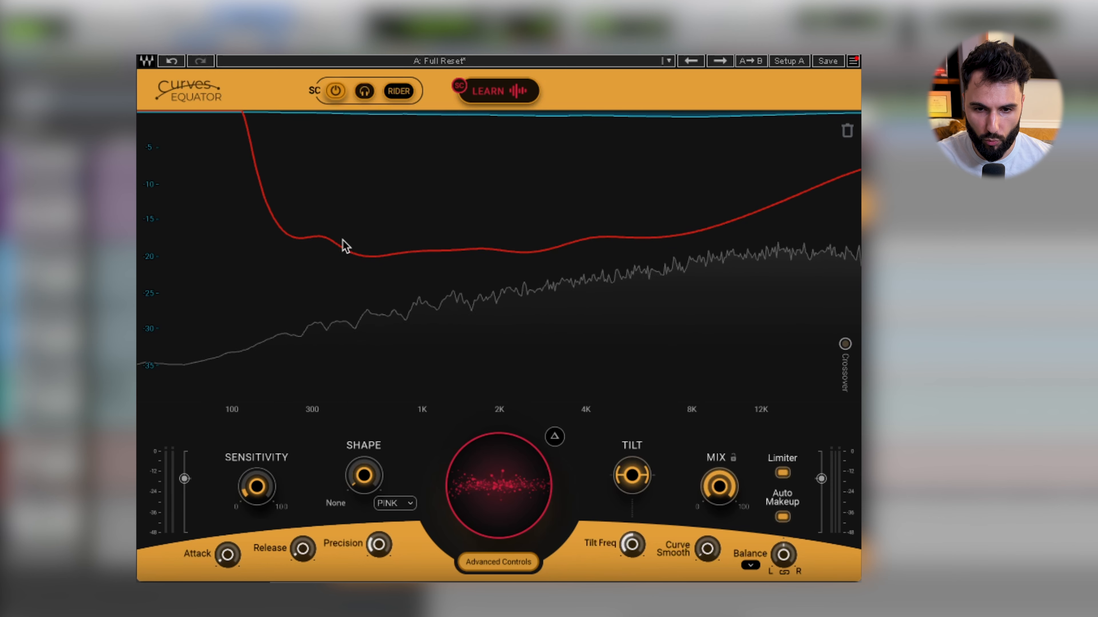
mouse_move(497, 469)
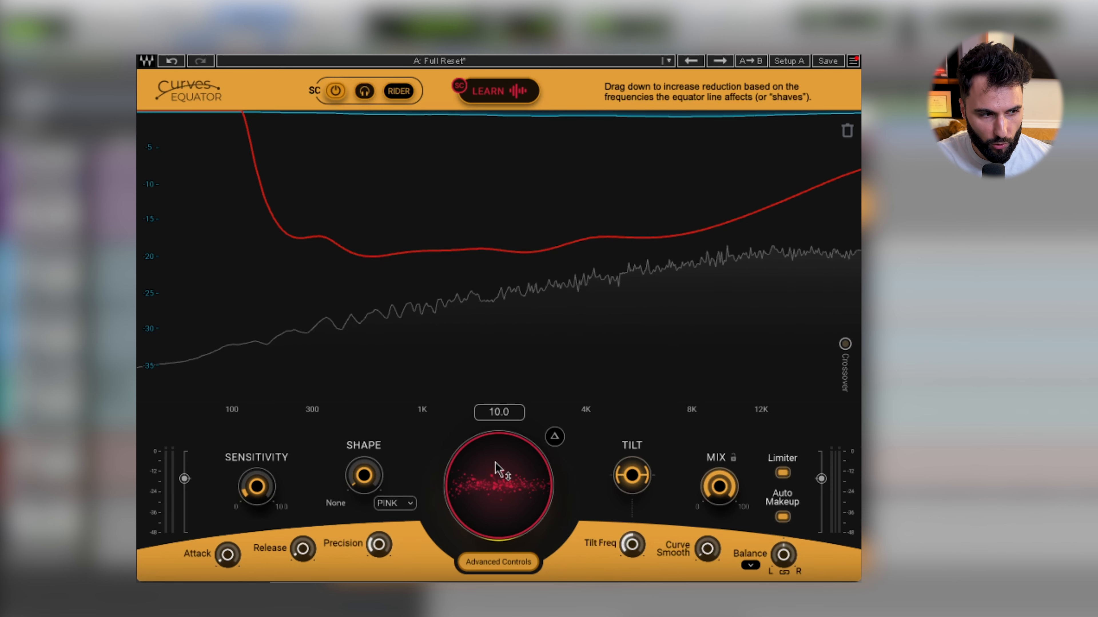
mouse_move(498, 470)
left_mouse_down()
mouse_move(497, 506)
mouse_move(499, 463)
left_mouse_up()
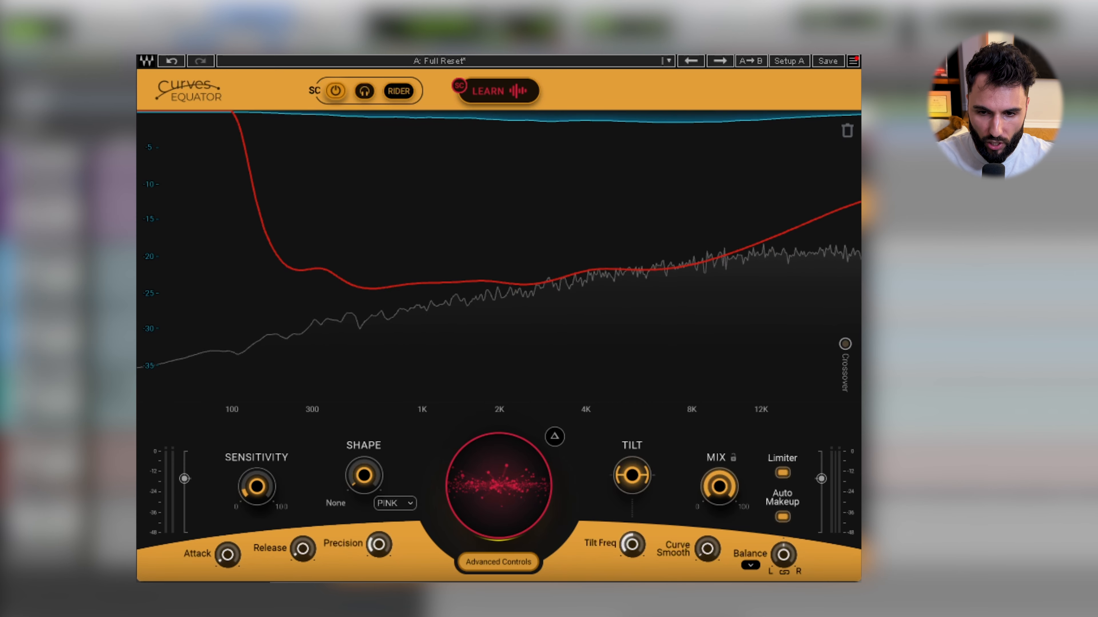
Step: Enable Crossover and move the middle crossover to 1K and the highest one to about 5K
left_click(845, 344)
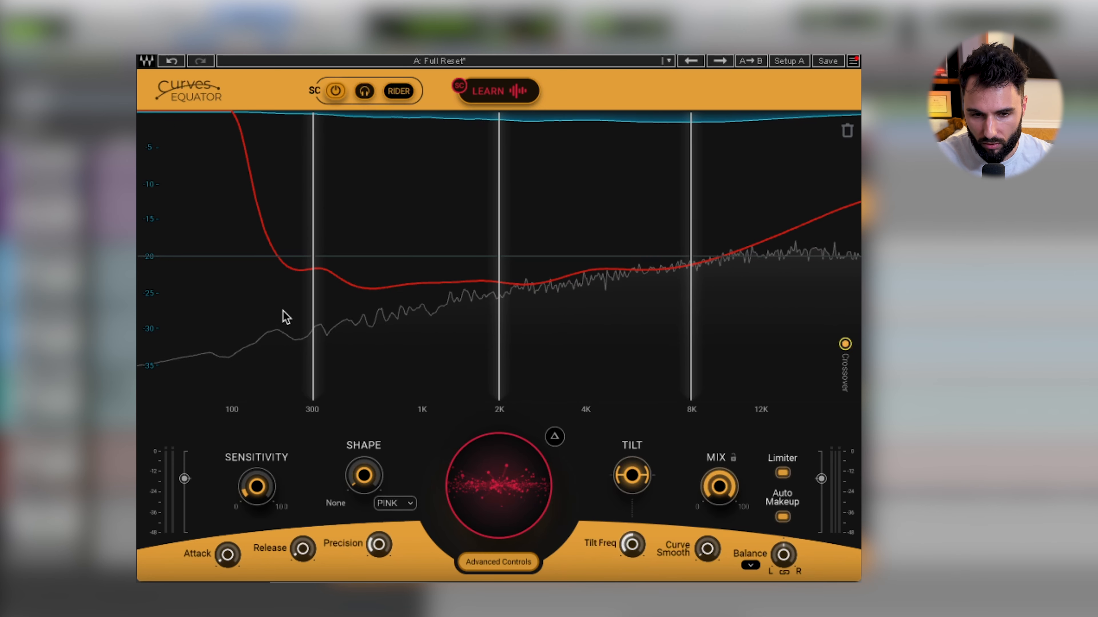
left_click_drag(497, 190, 422, 191)
left_click_drag(690, 330, 626, 191)
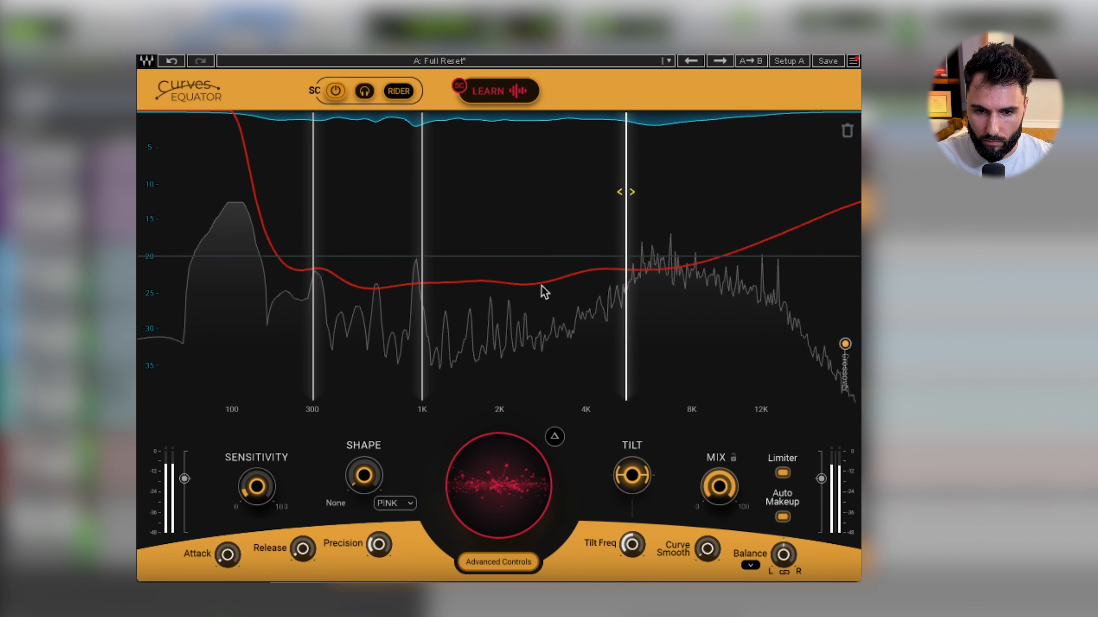
Step: Increase the reduction amount of the band between 1K and the highest crossover, and bring the lowest band's reduction down to 0%
mouse_move(530, 265)
left_click_drag(524, 302, 525, 353)
left_click_drag(255, 258, 255, 113)
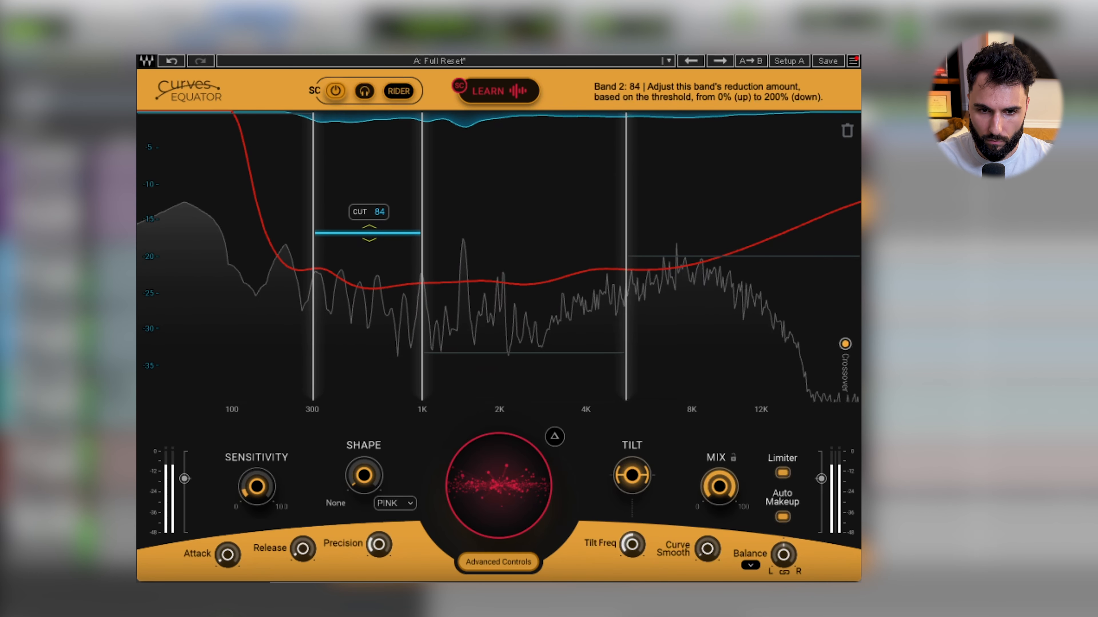
Step: Lessen the reduction amounts of the 300–1K band and the highest band during playback, and switch off the Crossover display
left_click_drag(369, 233, 369, 212)
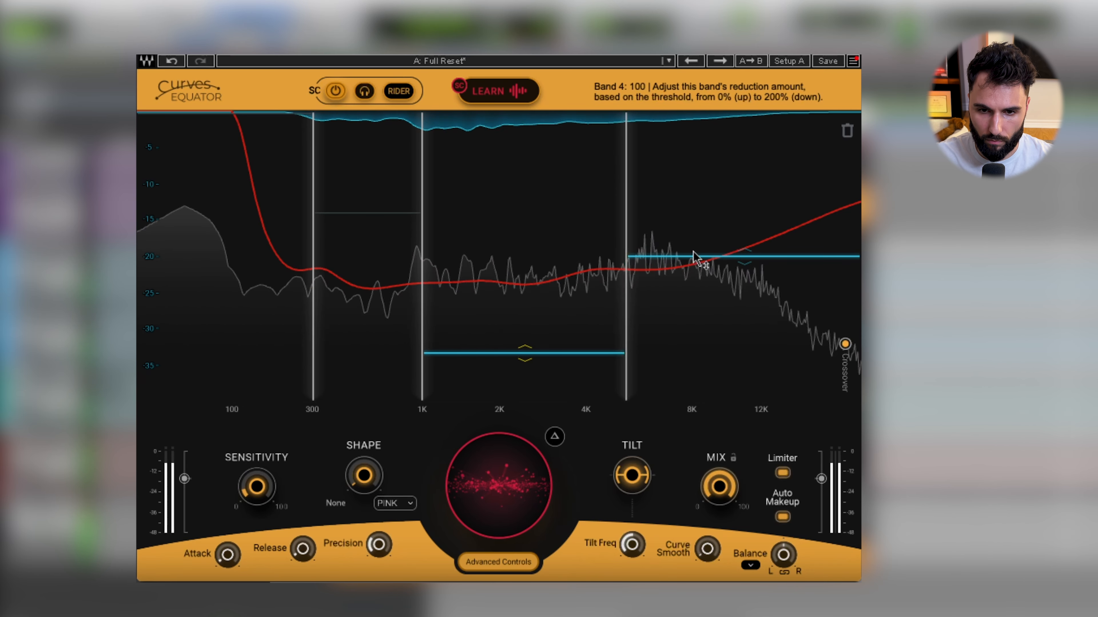
left_click_drag(694, 256, 744, 222)
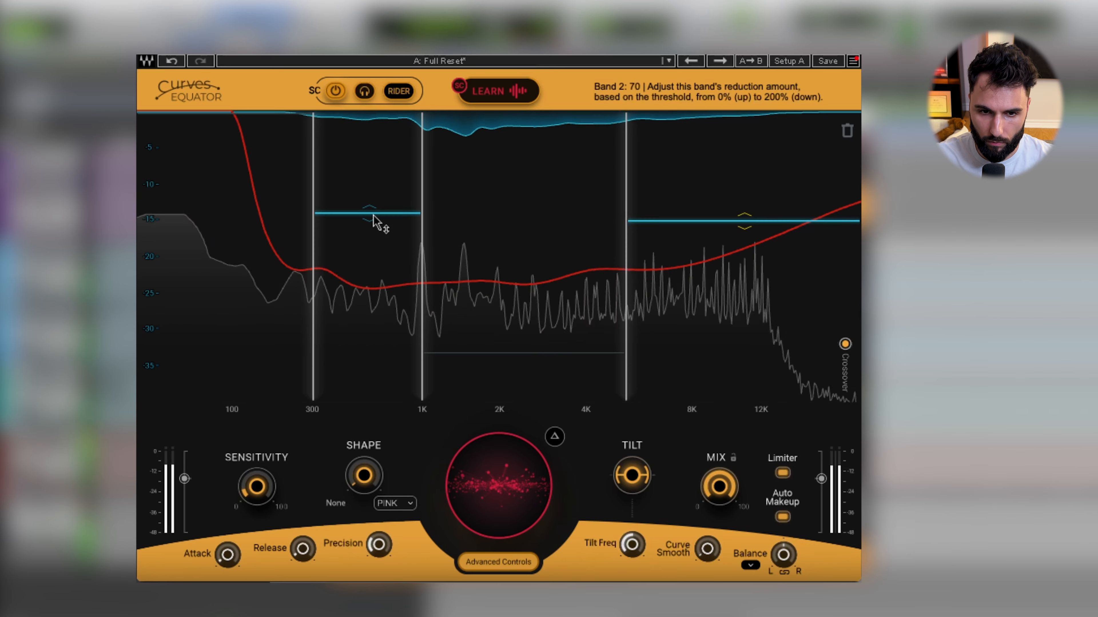
left_click_drag(375, 225, 374, 211)
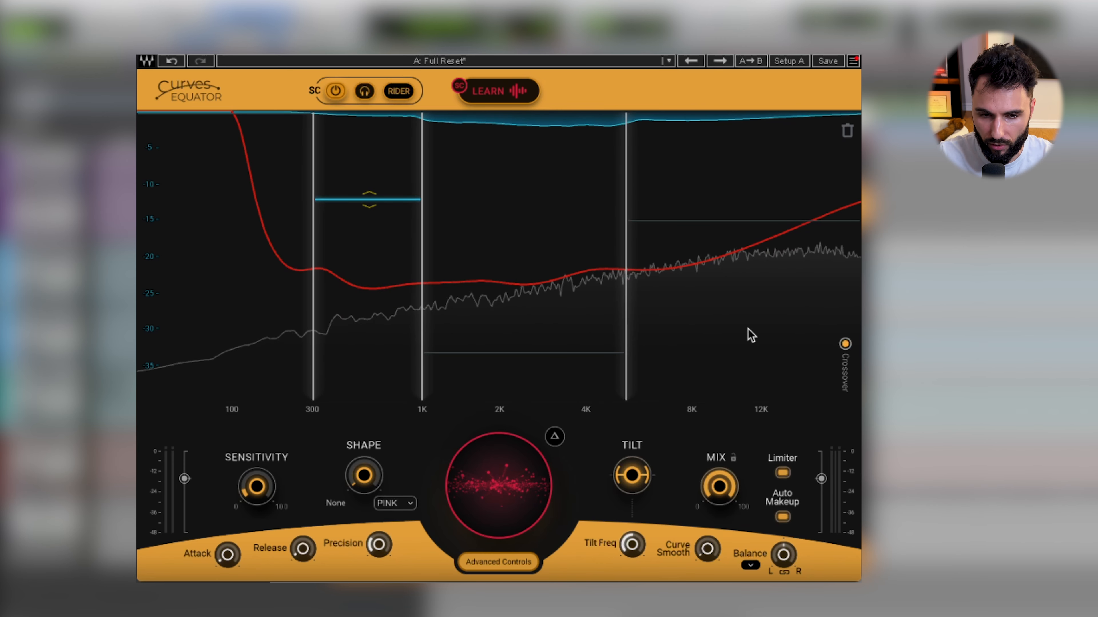
left_click(844, 344)
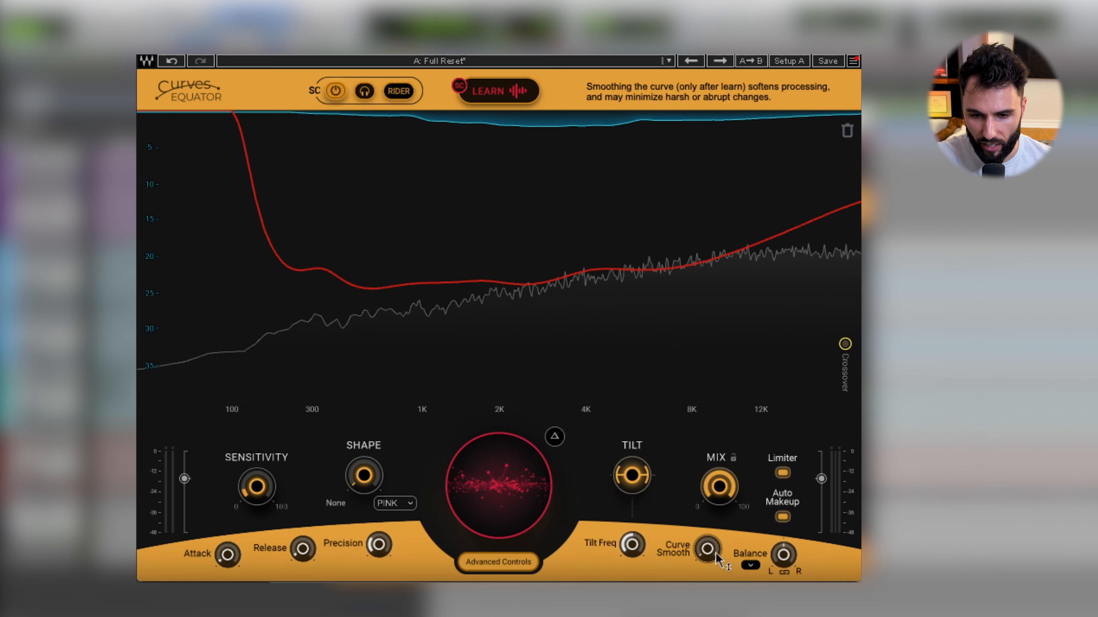
Step: Try a threshold node at about 3191 Hz with a gain of -17.9, and delete it
mouse_move(713, 556)
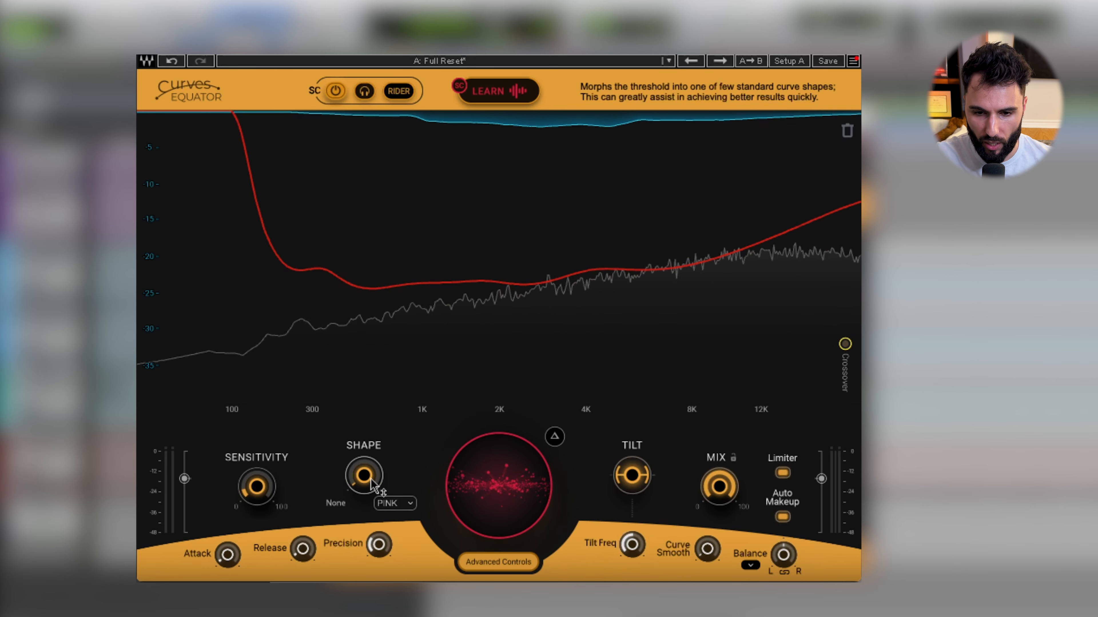
mouse_move(632, 555)
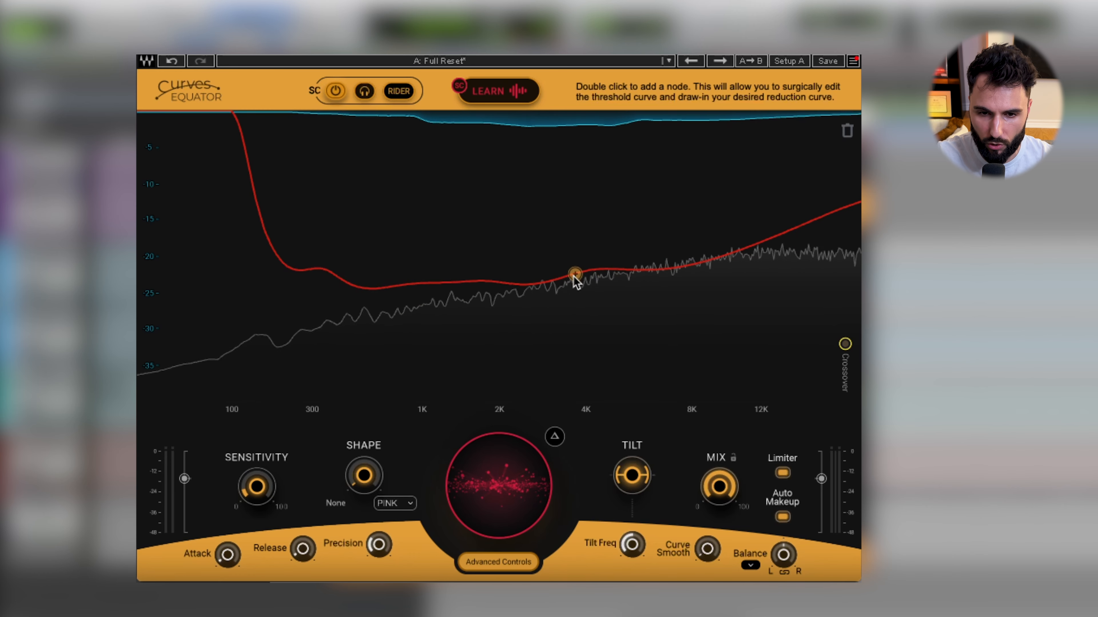
double_click(553, 283)
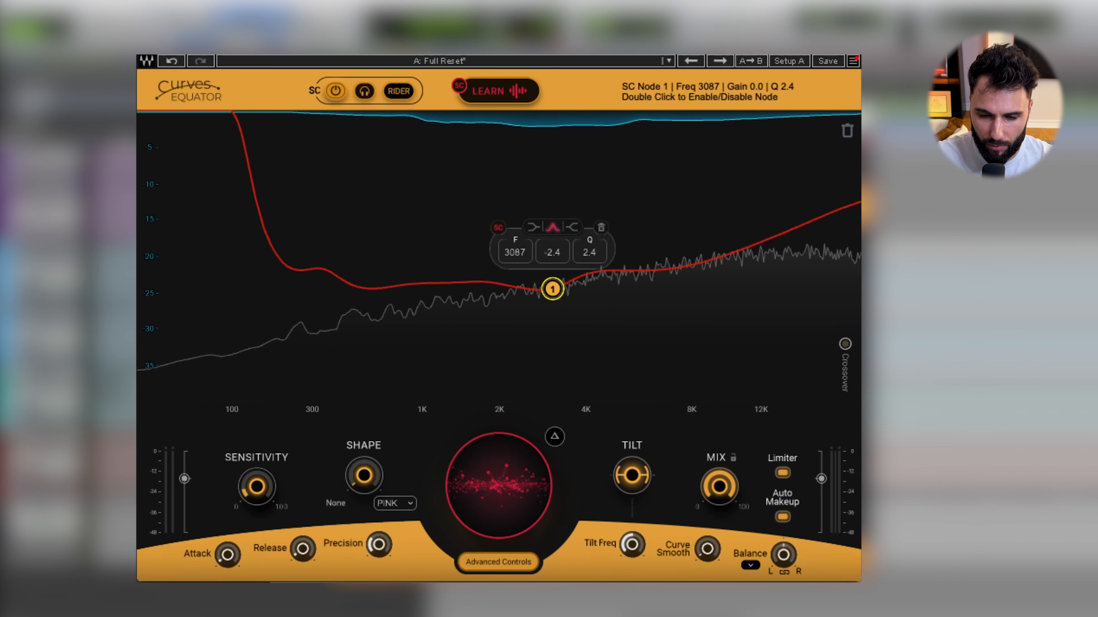
left_click_drag(553, 284, 556, 345)
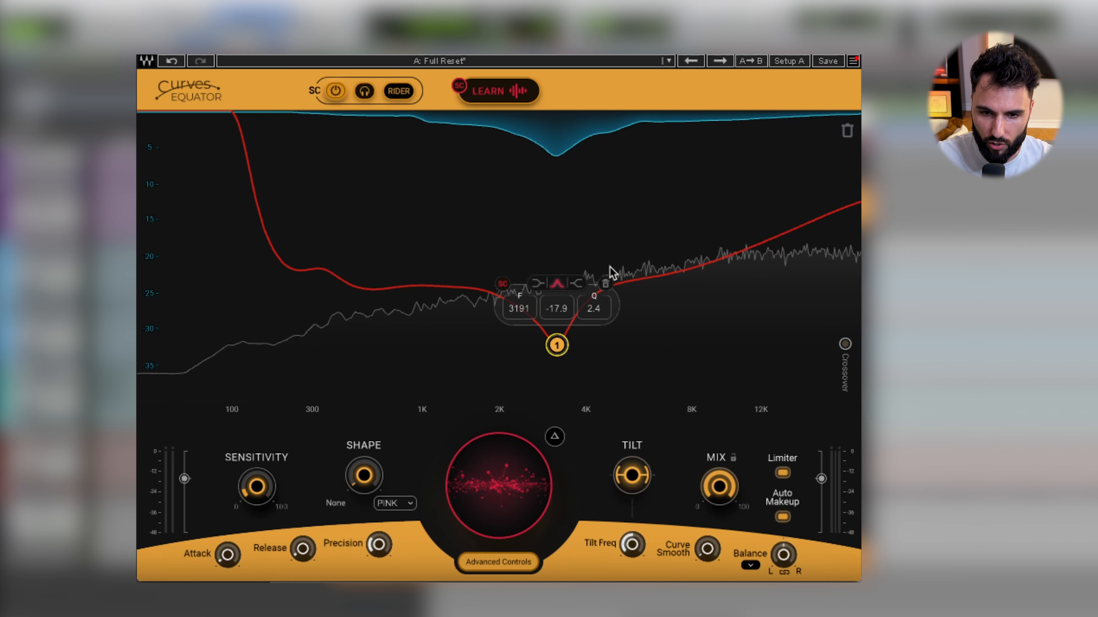
left_click(606, 284)
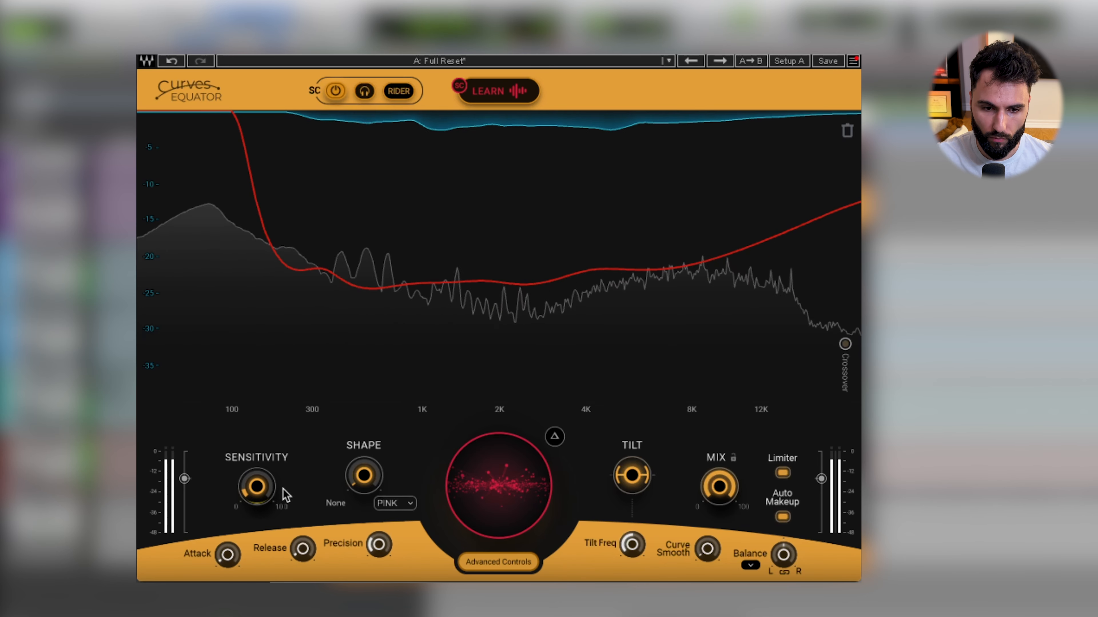
Step: Set Sensitivity to about 35.2, Precision to about 28.8 and Attack to about 64.0, and adjust Release during playback
left_click_drag(255, 488, 255, 460)
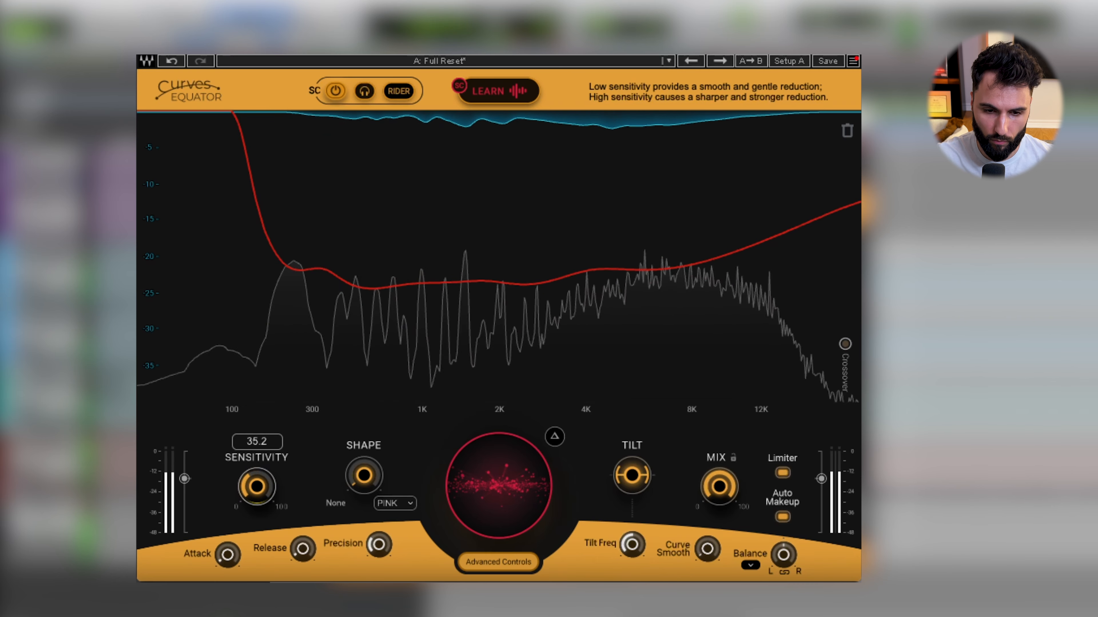
left_click_drag(379, 546, 379, 546)
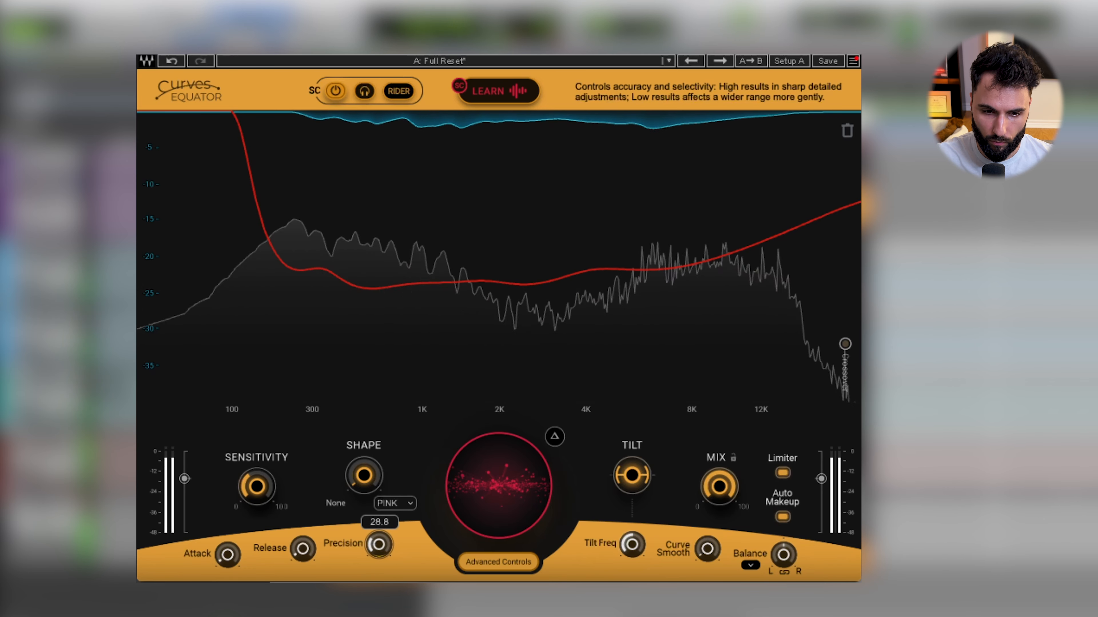
left_click_drag(228, 555, 227, 552)
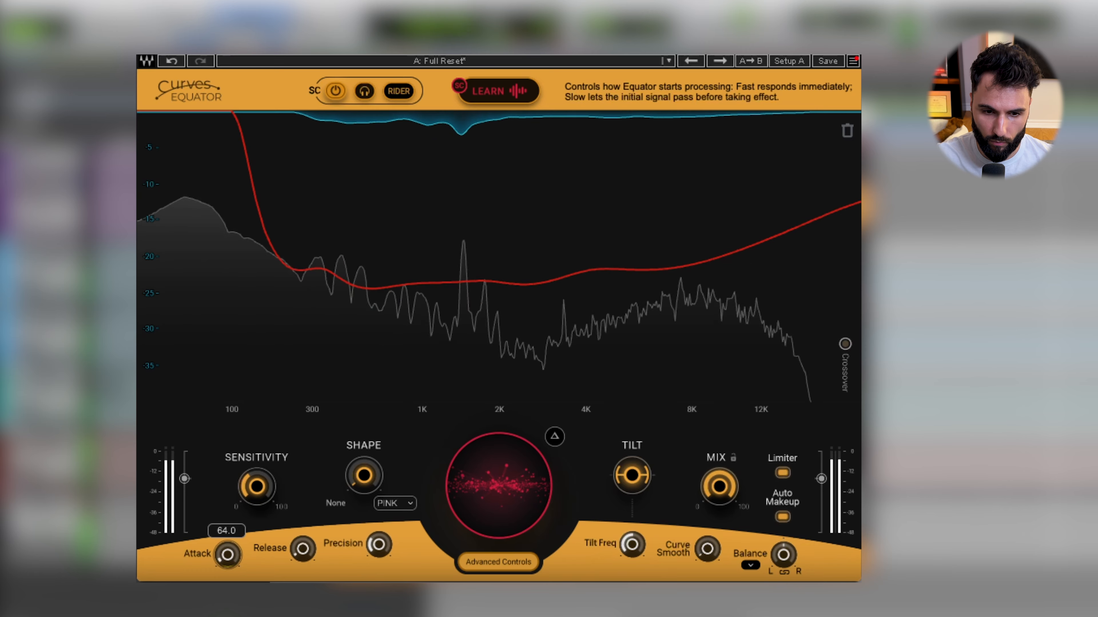
left_click_drag(312, 554, 311, 553)
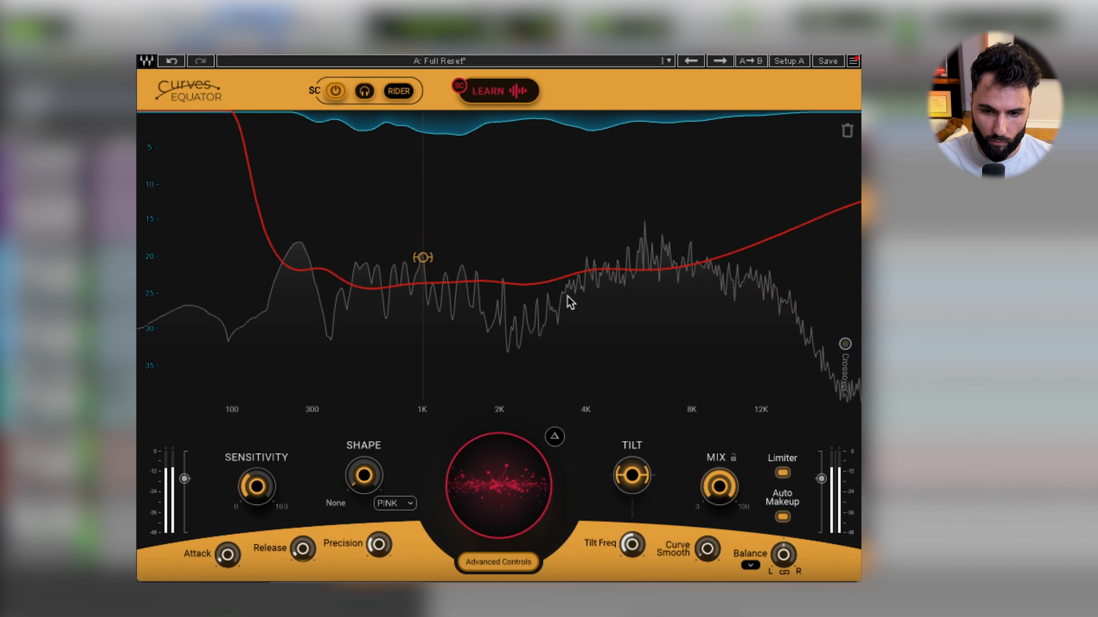
Step: Raise Curve Smooth to about 50 and fine-tune Precision and Sensitivity by ear
mouse_move(697, 558)
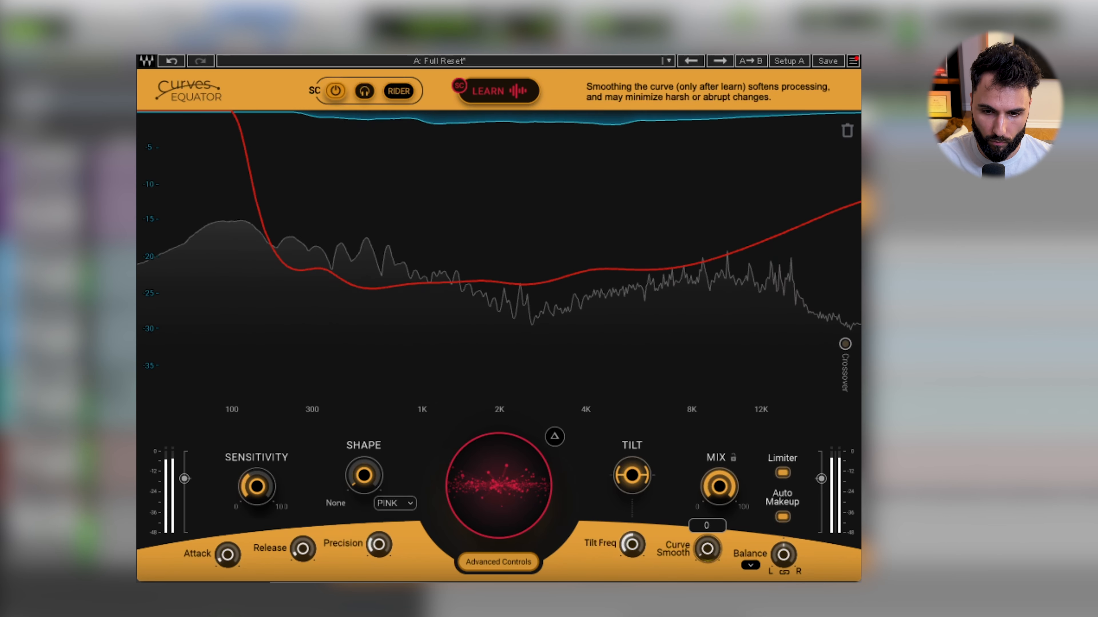
left_click_drag(707, 550, 707, 541)
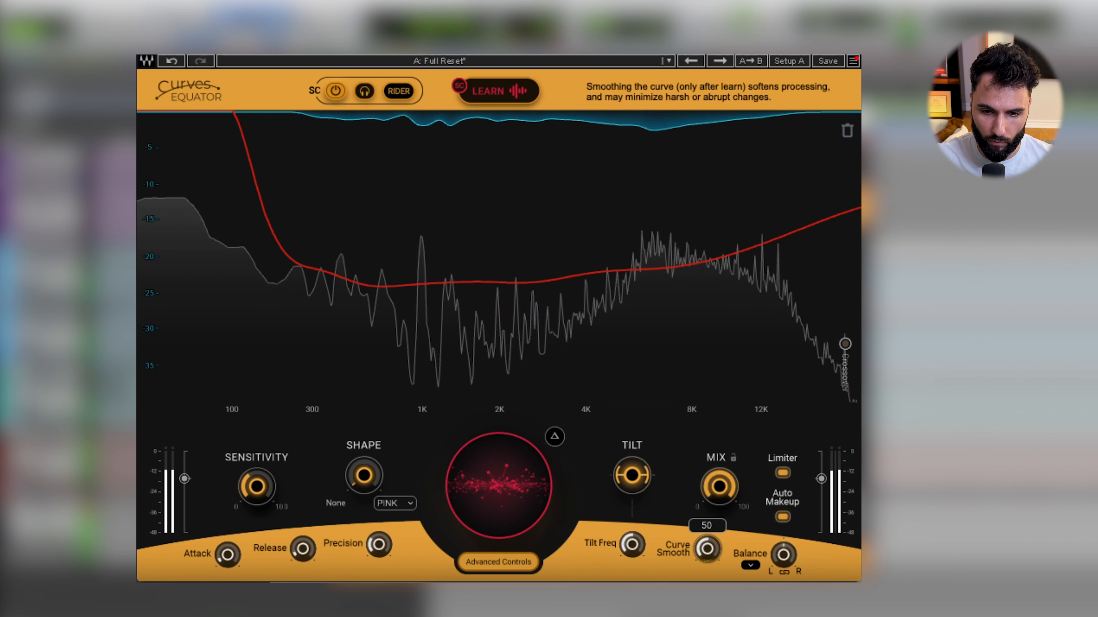
left_click_drag(707, 550, 707, 546)
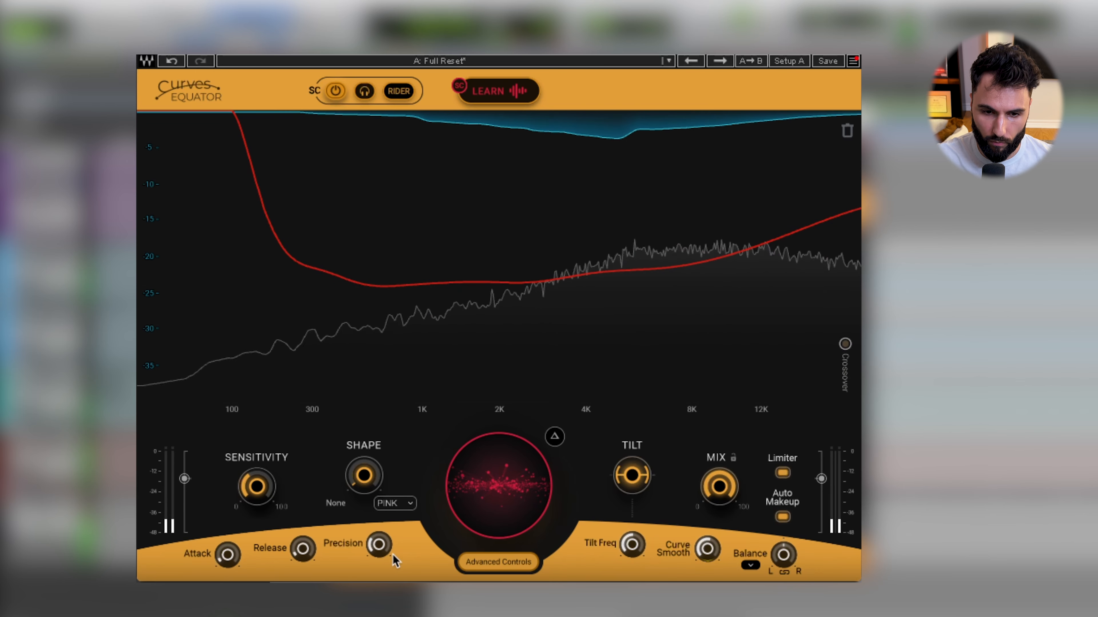
left_click_drag(386, 553, 385, 552)
left_click_drag(256, 497, 256, 496)
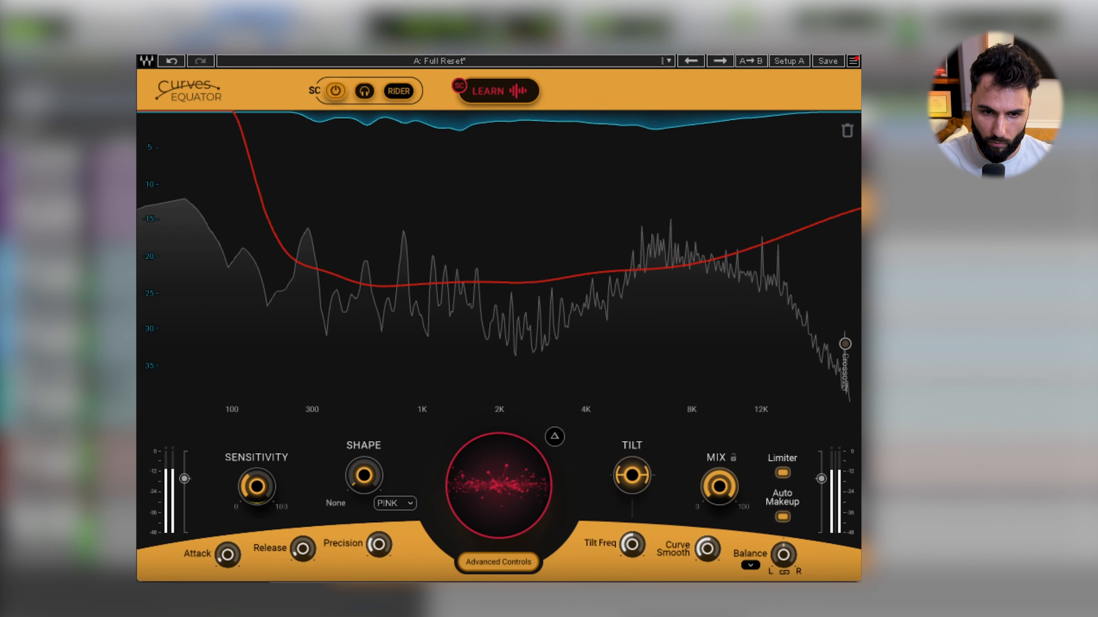
Step: Lower the Mix to blend in some unprocessed signal, checking the balance during playback
key("space")
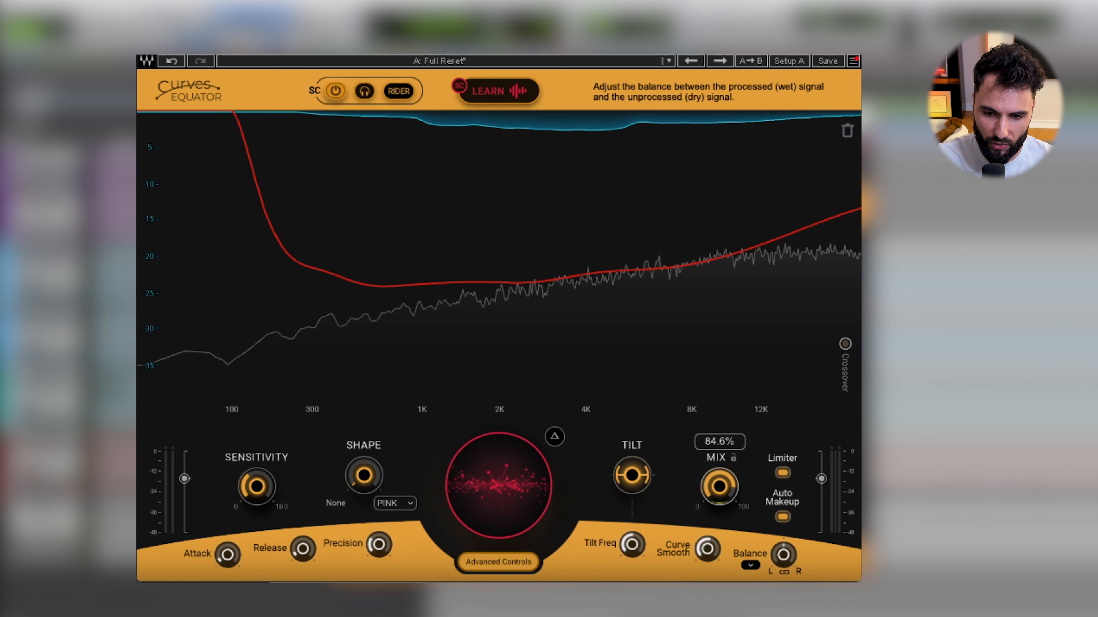
key("space")
mouse_move(719, 487)
left_mouse_down()
mouse_move(719, 543)
mouse_move(719, 484)
mouse_move(719, 517)
mouse_move(719, 507)
left_mouse_up()
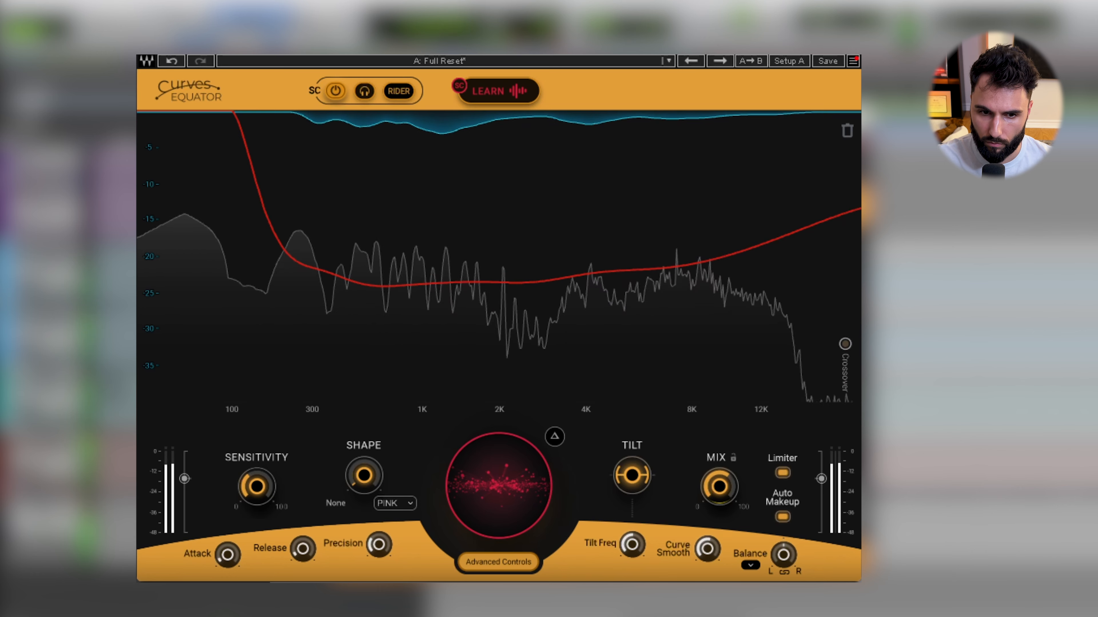
key("space")
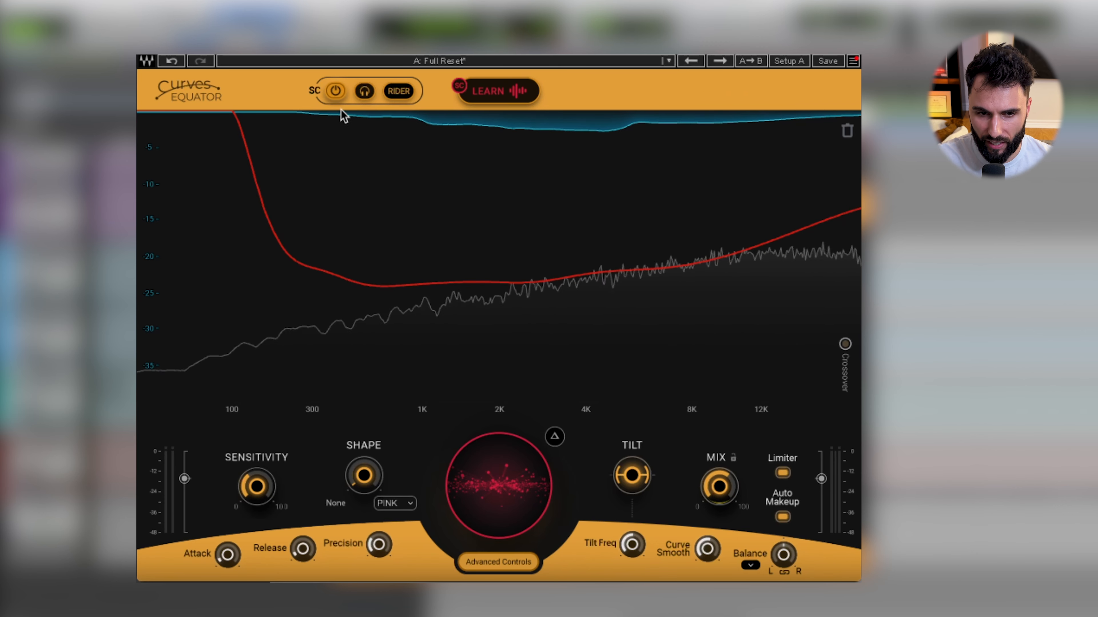
Step: Add a threshold node at 291 Hz, raise its gain to 19.0, and toggle it off and on to compare
double_click(317, 270)
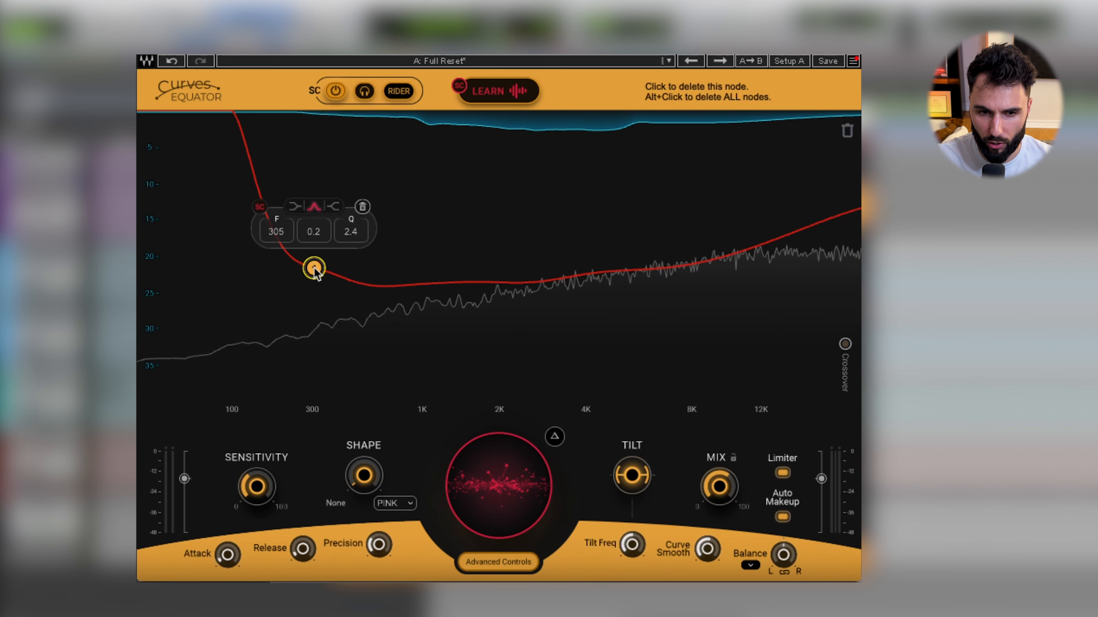
left_click_drag(317, 270, 318, 199)
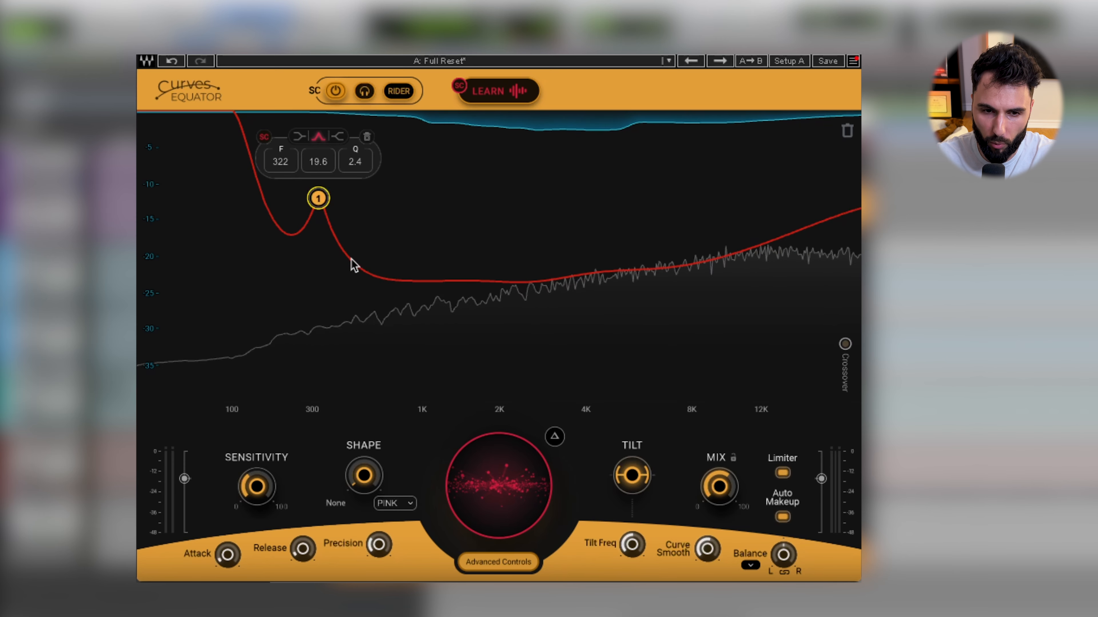
mouse_move(319, 198)
left_mouse_down()
mouse_move(319, 249)
mouse_move(312, 151)
mouse_move(304, 243)
mouse_move(304, 153)
mouse_move(315, 153)
mouse_move(310, 198)
left_mouse_up()
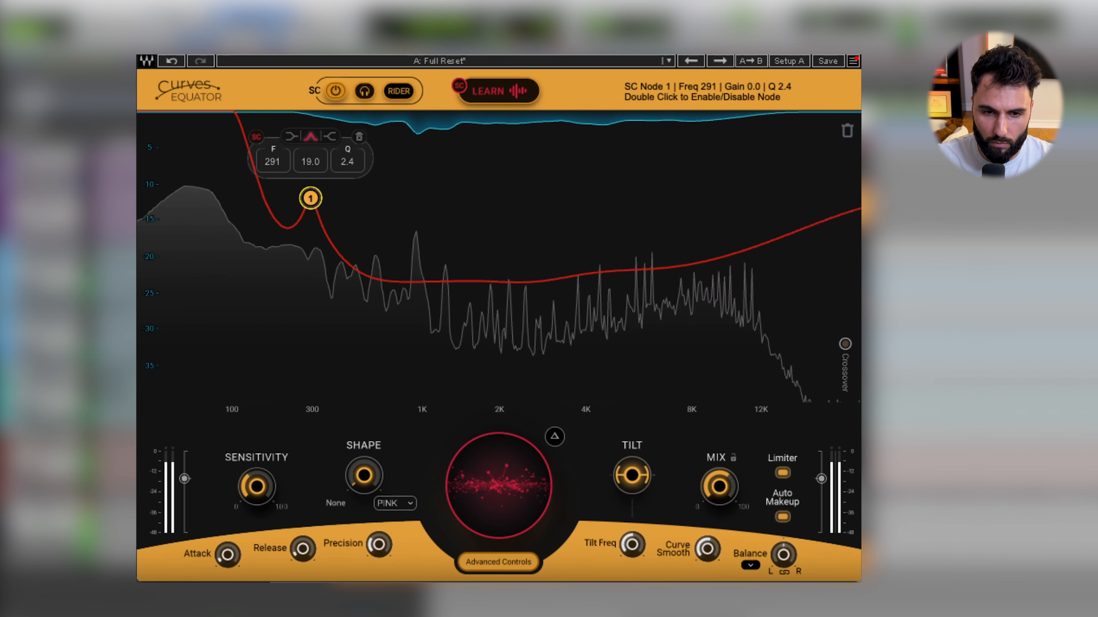
double_click(310, 199)
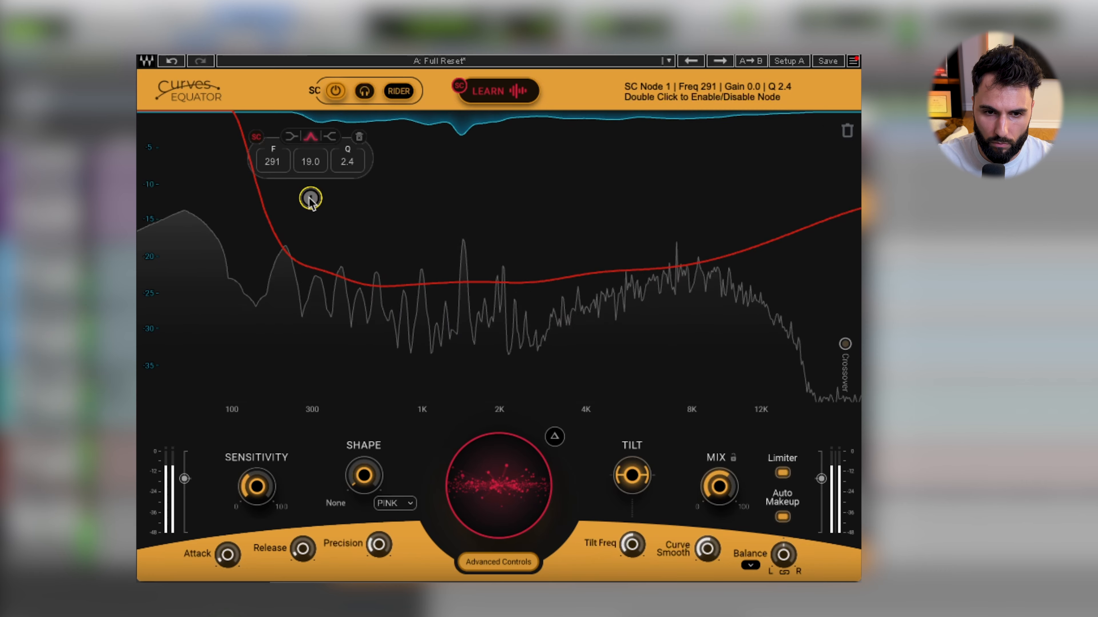
double_click(310, 199)
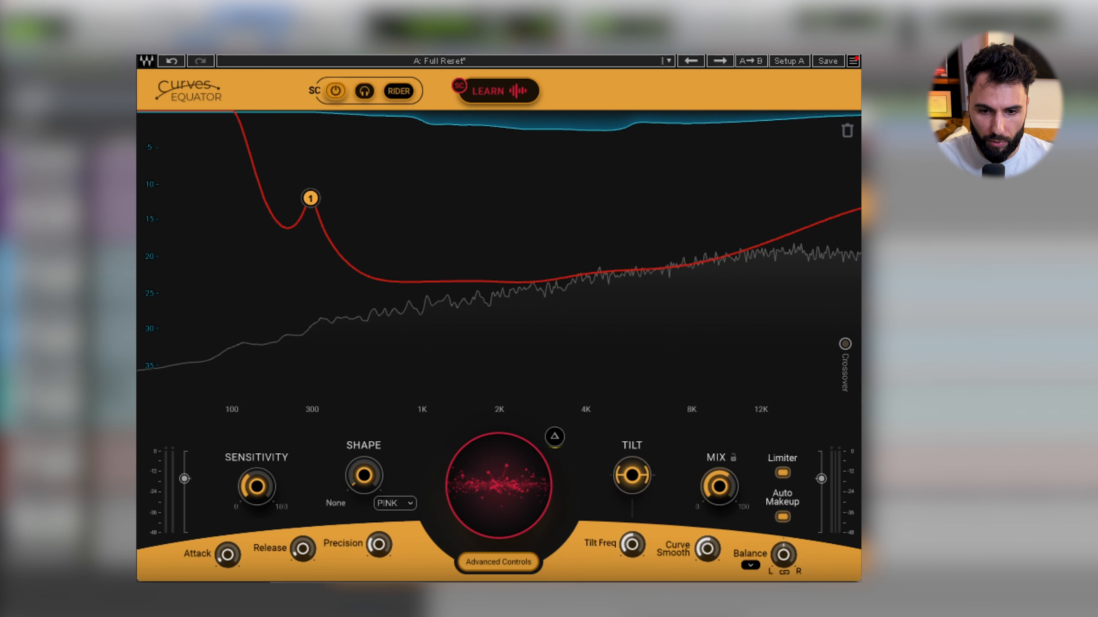
Step: Play the track and switch delta listening on and off to hear what the plugin removes
left_click(555, 438)
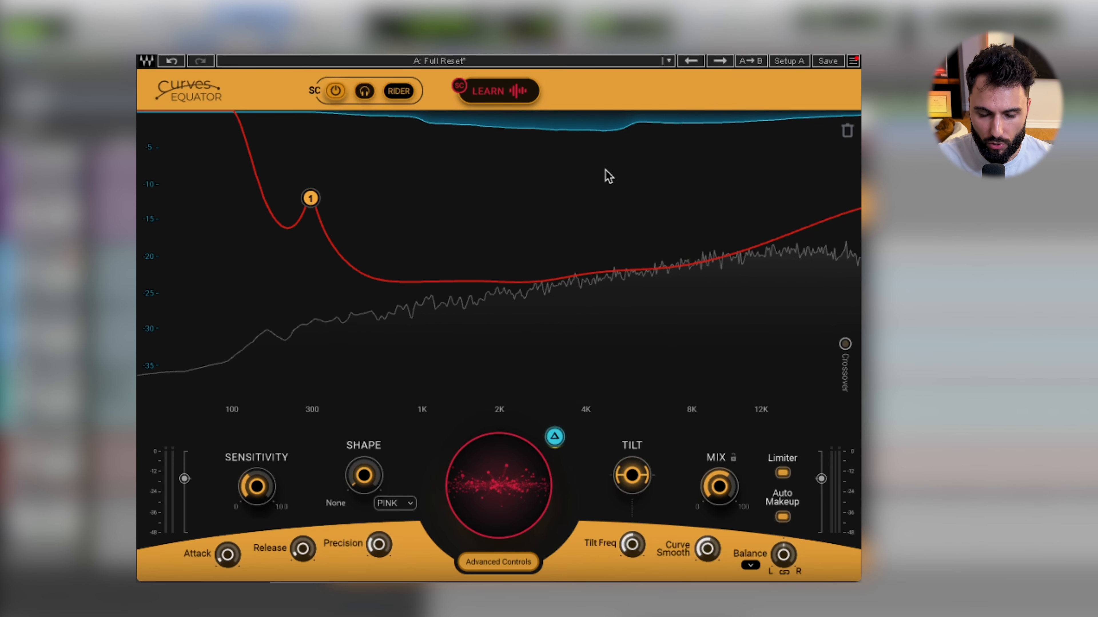
key("space")
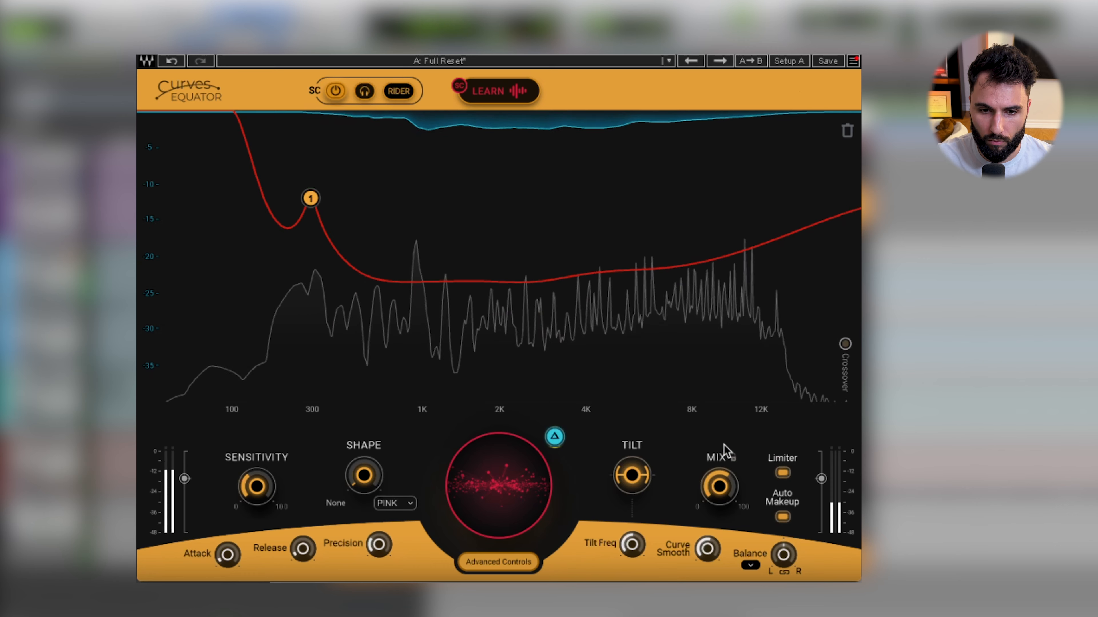
left_click(557, 438)
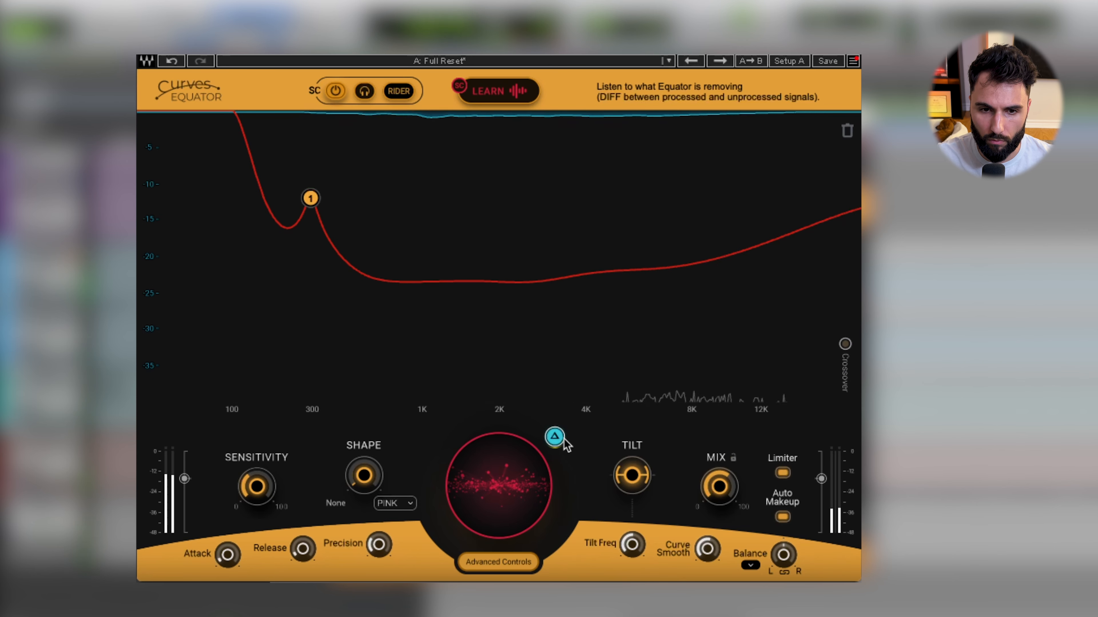
left_click(563, 440)
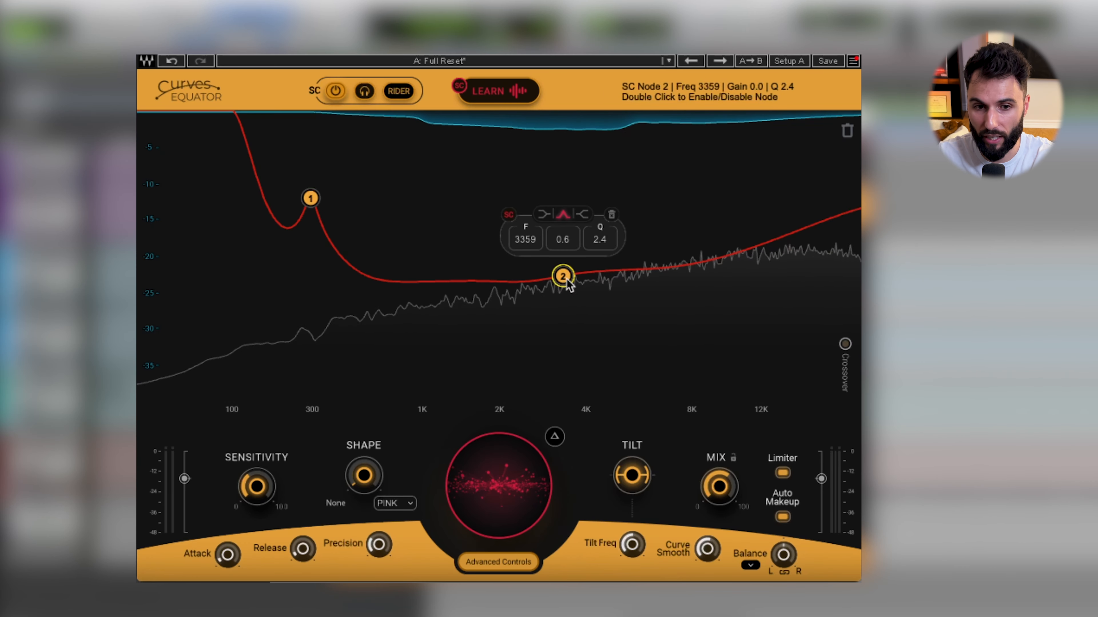
Step: Pull the second threshold node, placed near 3359 Hz, down and toward higher frequencies
left_click_drag(560, 281, 642, 395)
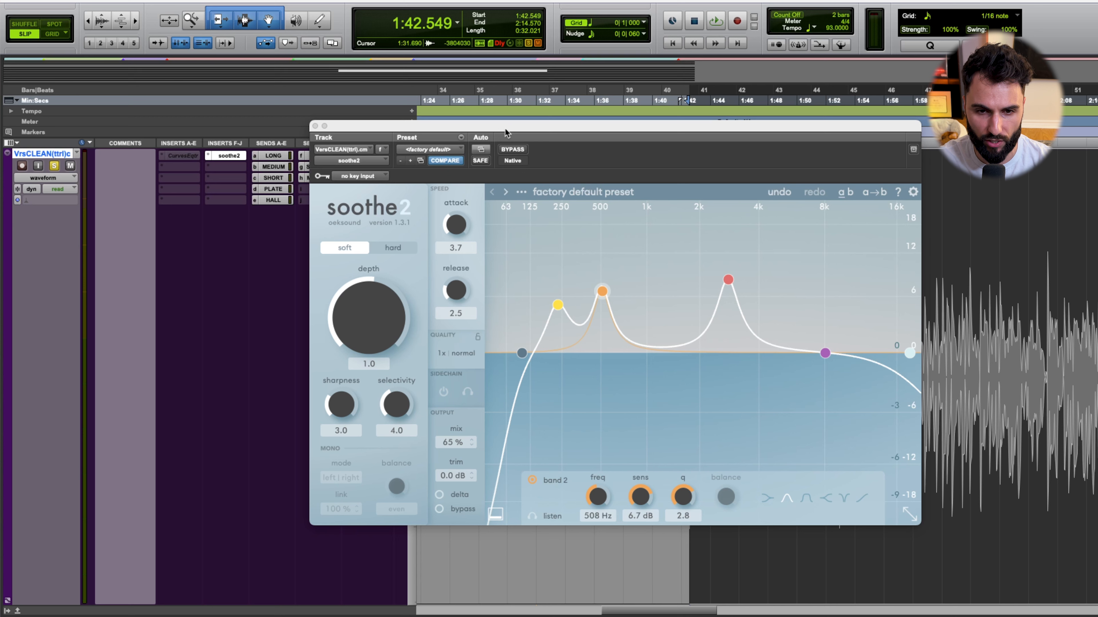
Step: Play the vocal to compare soothe2's processing with Curves Equator's
key("space")
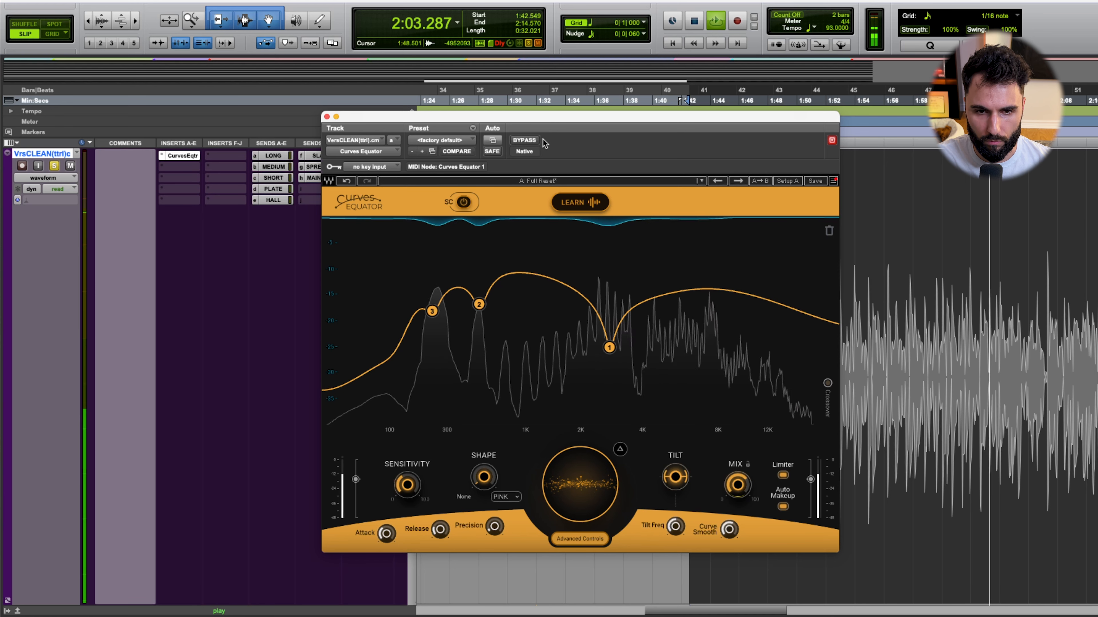
key("space")
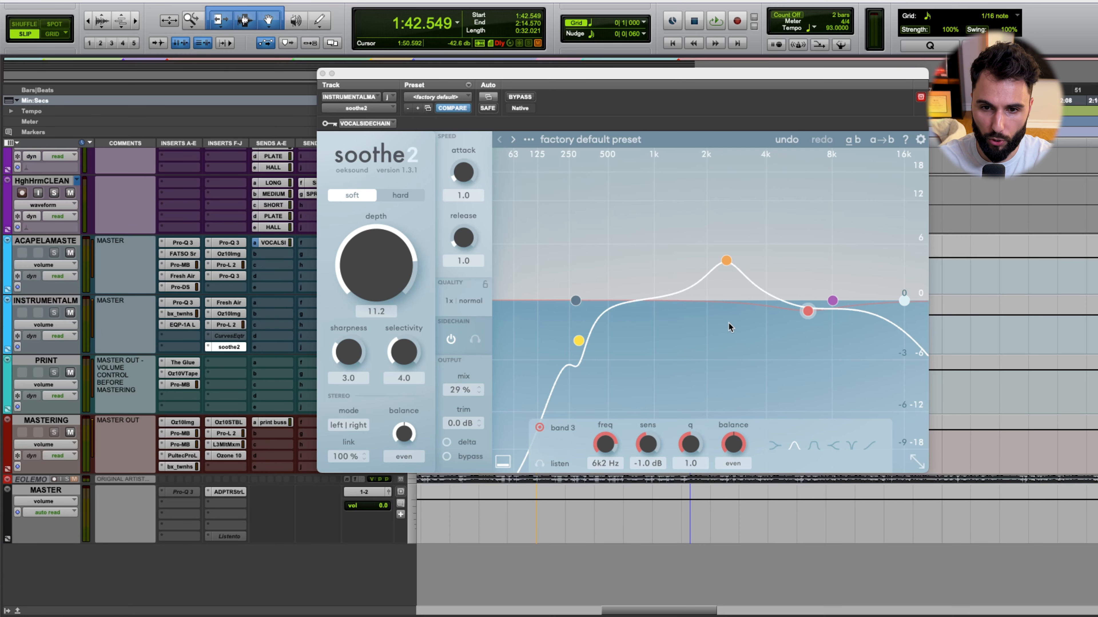
Step: Check the settings of soothe2's bands 2 and 1 on the instrumental master and start playback to hear it
left_click(726, 262)
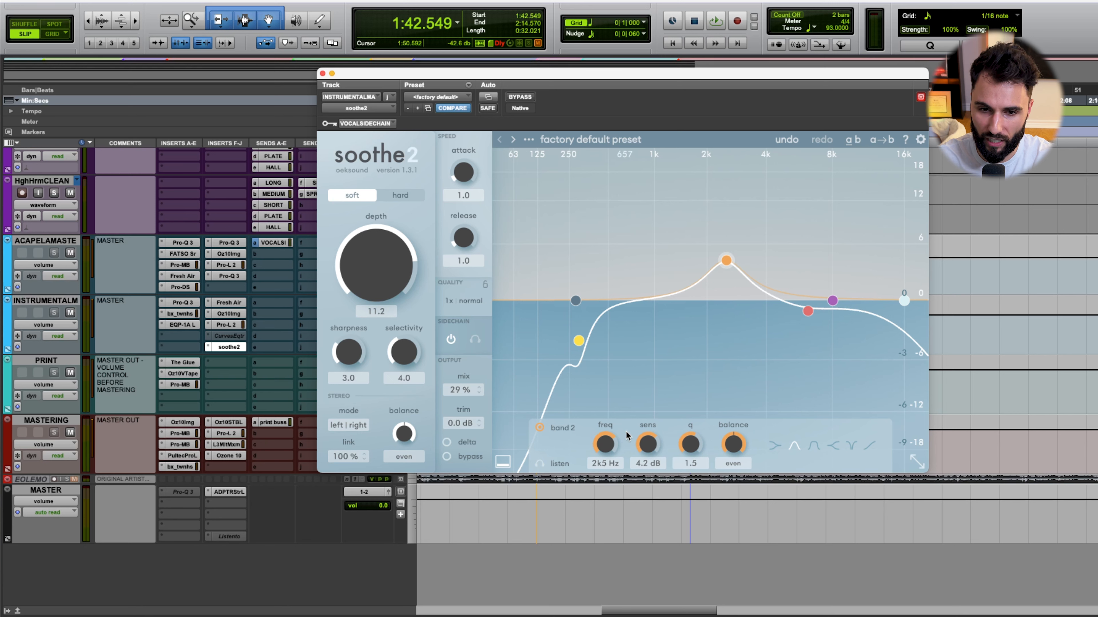
left_click(580, 342)
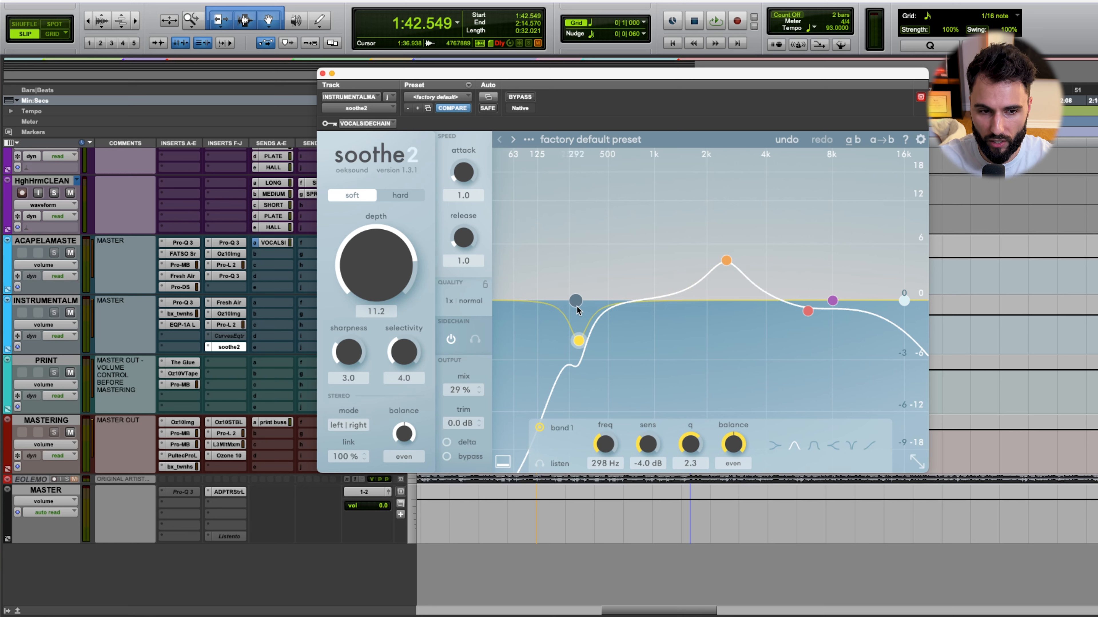
key("space")
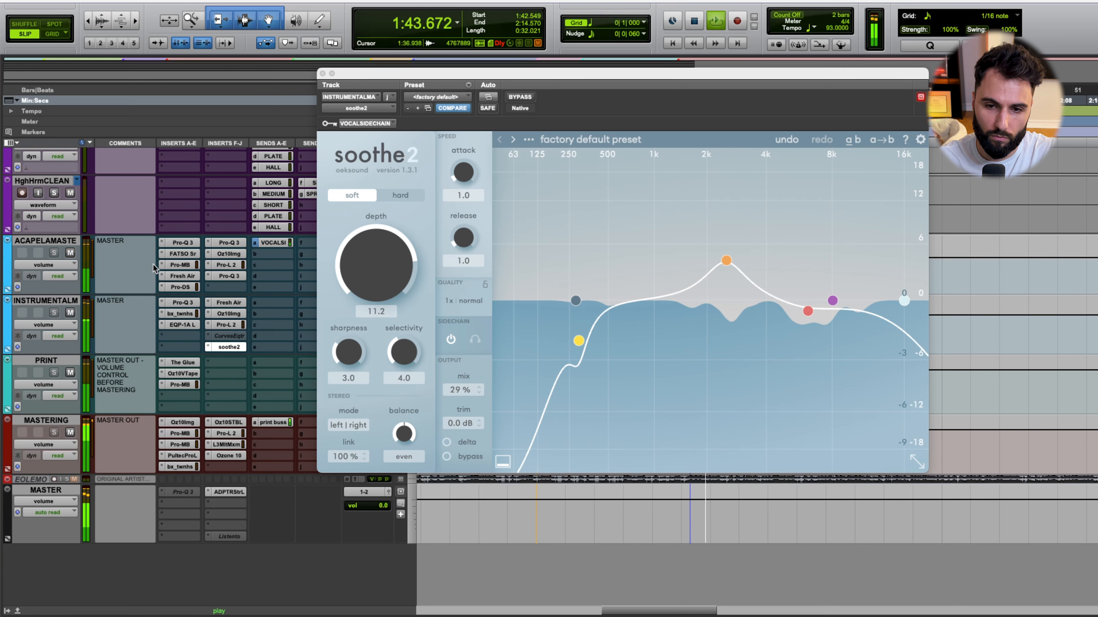